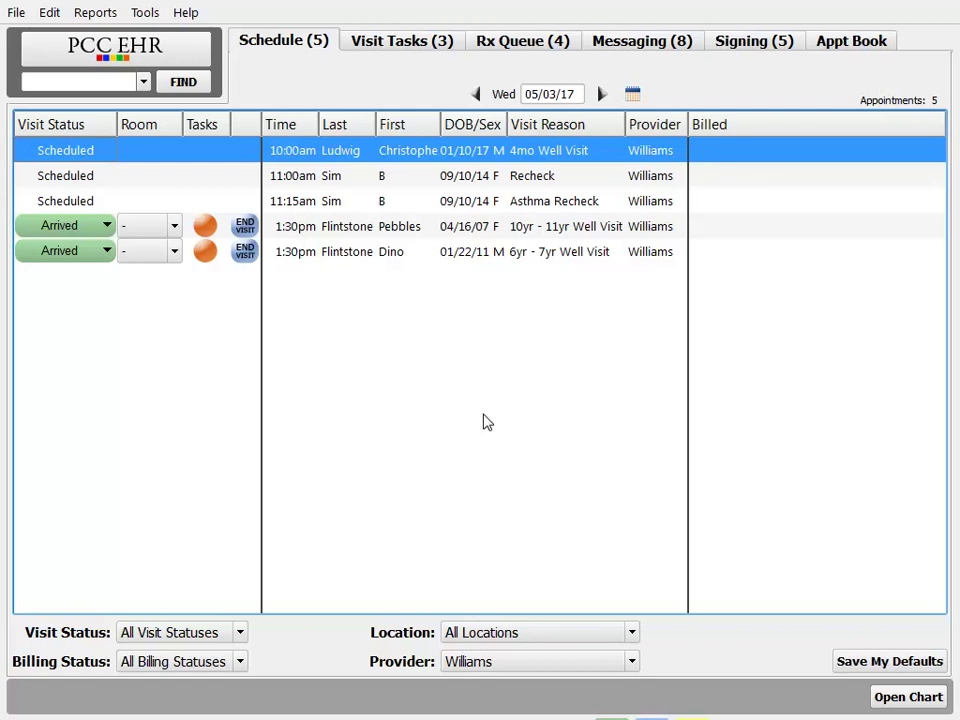
Open the immunization configuration's Lot Manager, review the lot columns, and start adding a new lot
{"action": "left_click", "coordinate": [150, 13]}
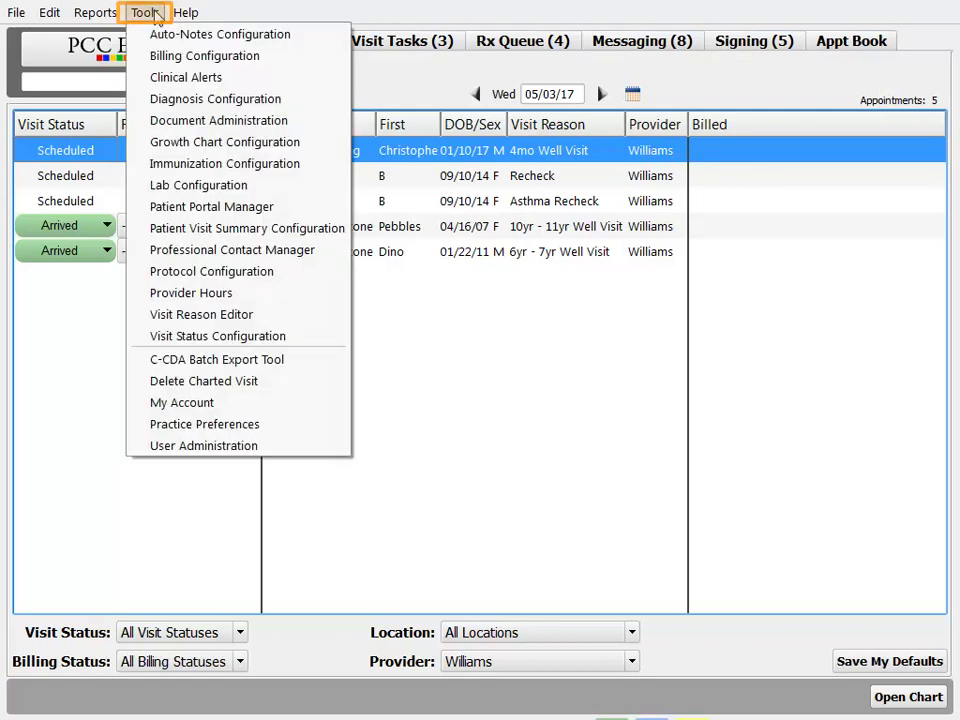
{"action": "left_click", "coordinate": [250, 164]}
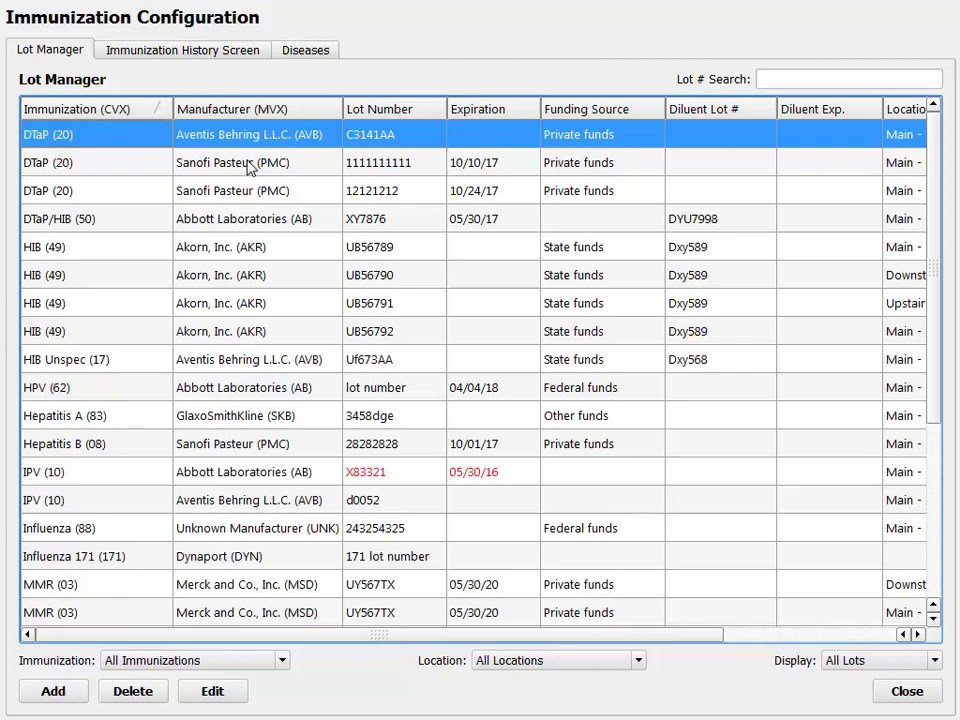
{"action": "left_click", "coordinate": [884, 636]}
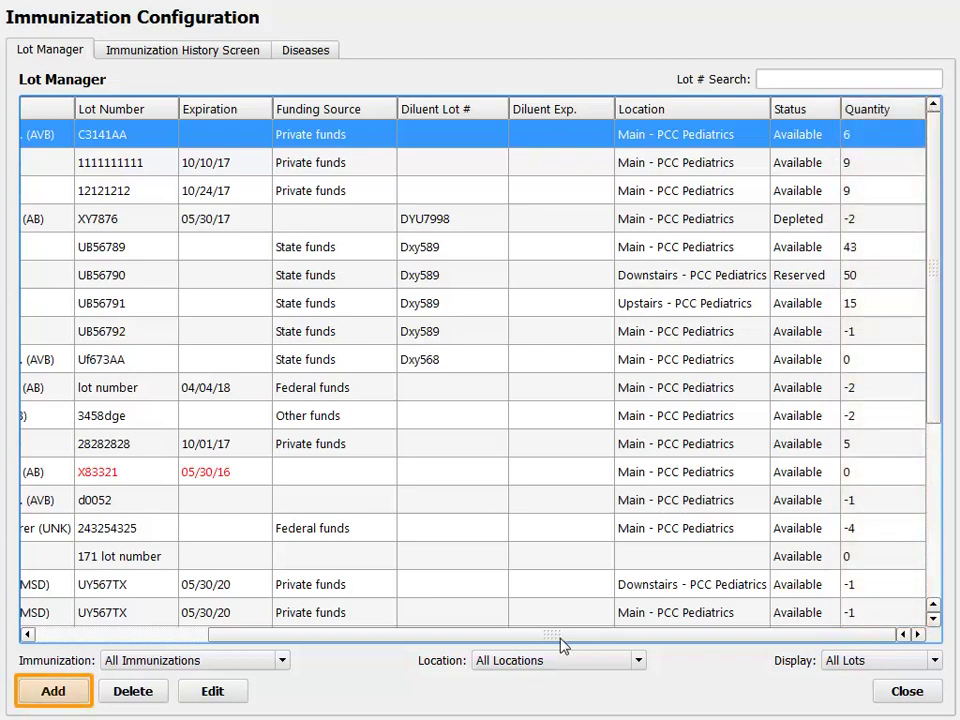
{"action": "left_click", "coordinate": [67, 690]}
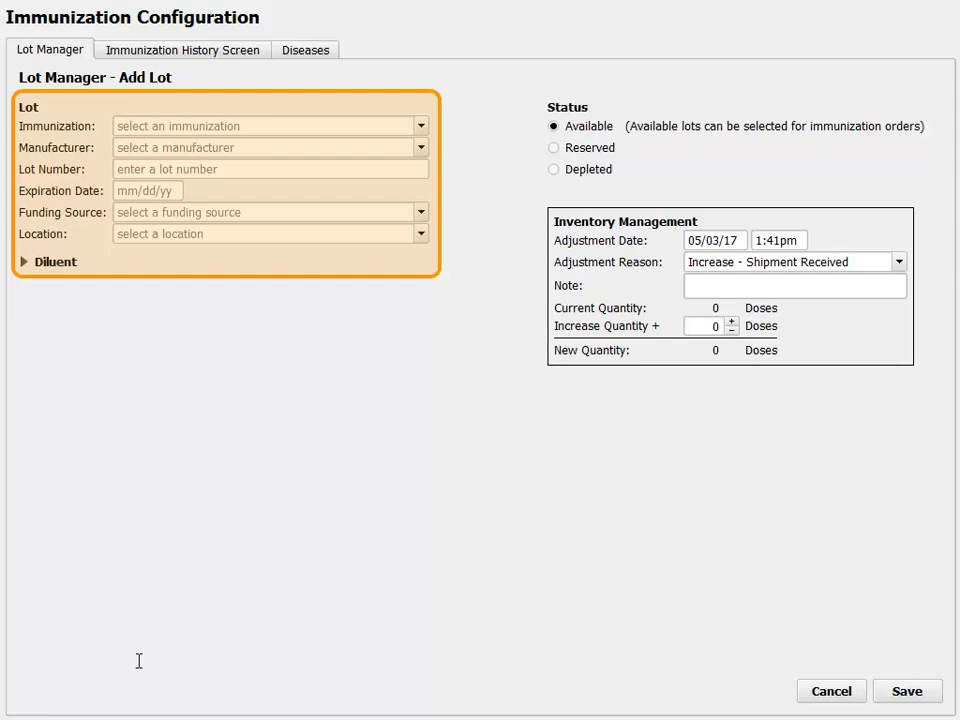
Enter the new lot's details: immunization DTaP, manufacturer Sanofi Pasteur, lot number 3333333, and expiration date 10/01/17
{"action": "left_click", "coordinate": [250, 124]}
{"action": "type", "text": "dta"}
{"action": "key", "text": "Tab"}
{"action": "type", "text": "sano"}
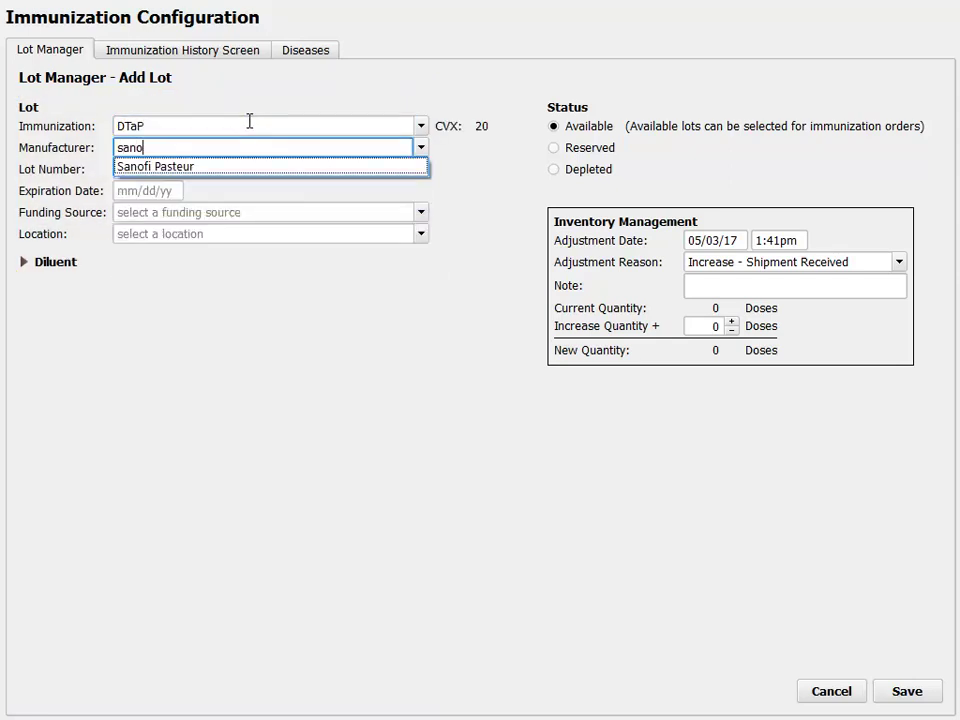
{"action": "key", "text": "Tab"}
{"action": "type", "text": "3333333"}
{"action": "key", "text": "Tab"}
{"action": "type", "text": "10/01/17"}
{"action": "key", "text": "Tab"}
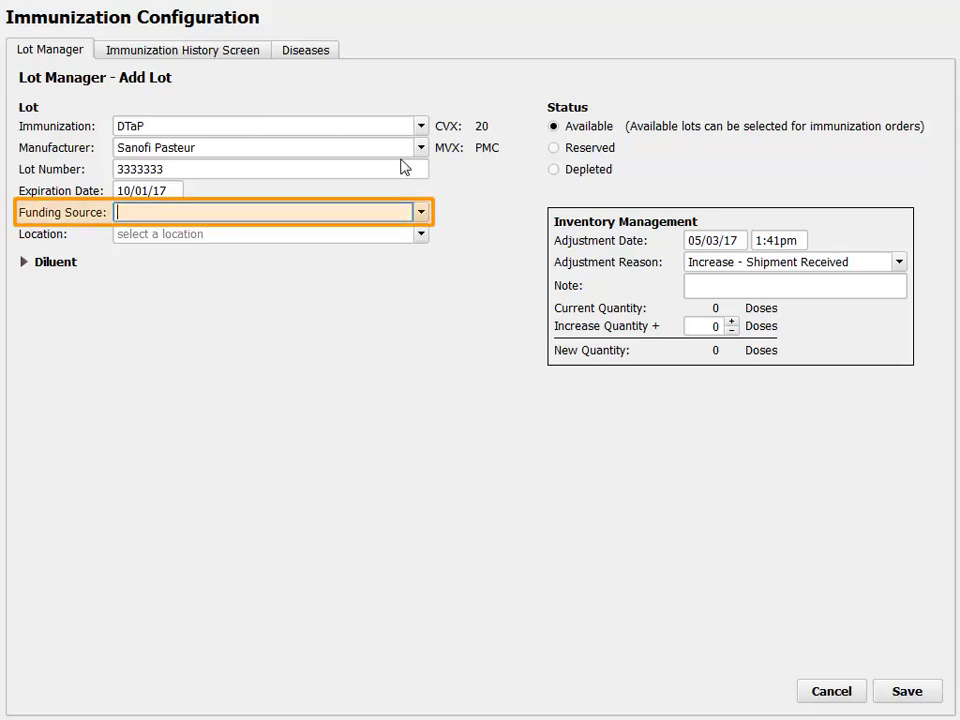
Set the new lot's funding source to Private funds and its location to Main - PCC Pediatrics, leaving the diluent details blank
{"action": "left_click", "coordinate": [421, 213]}
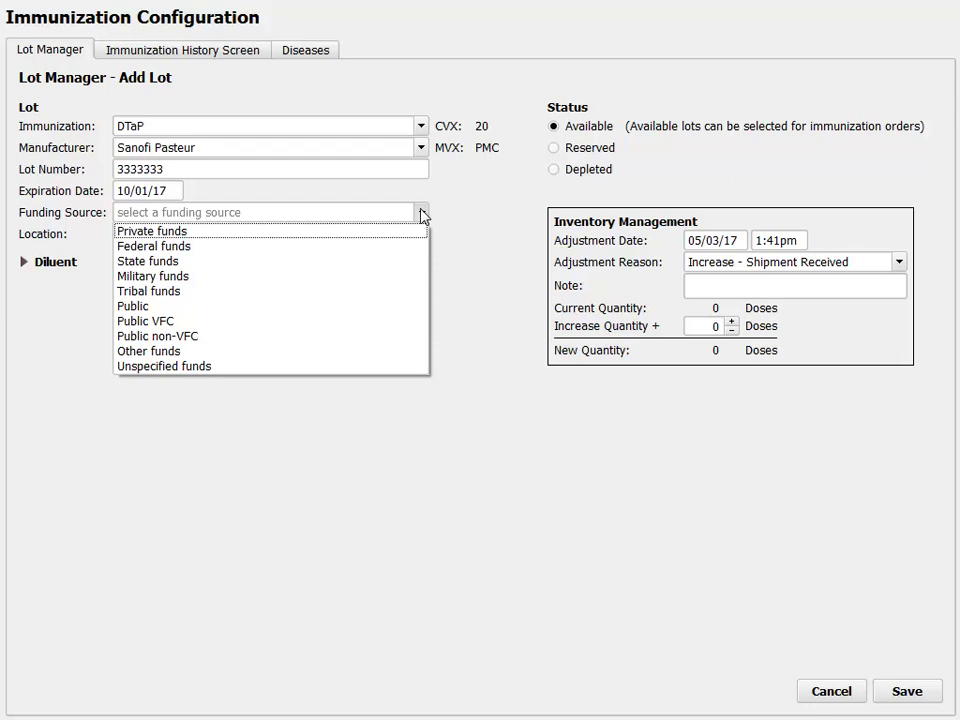
{"action": "left_click", "coordinate": [313, 233]}
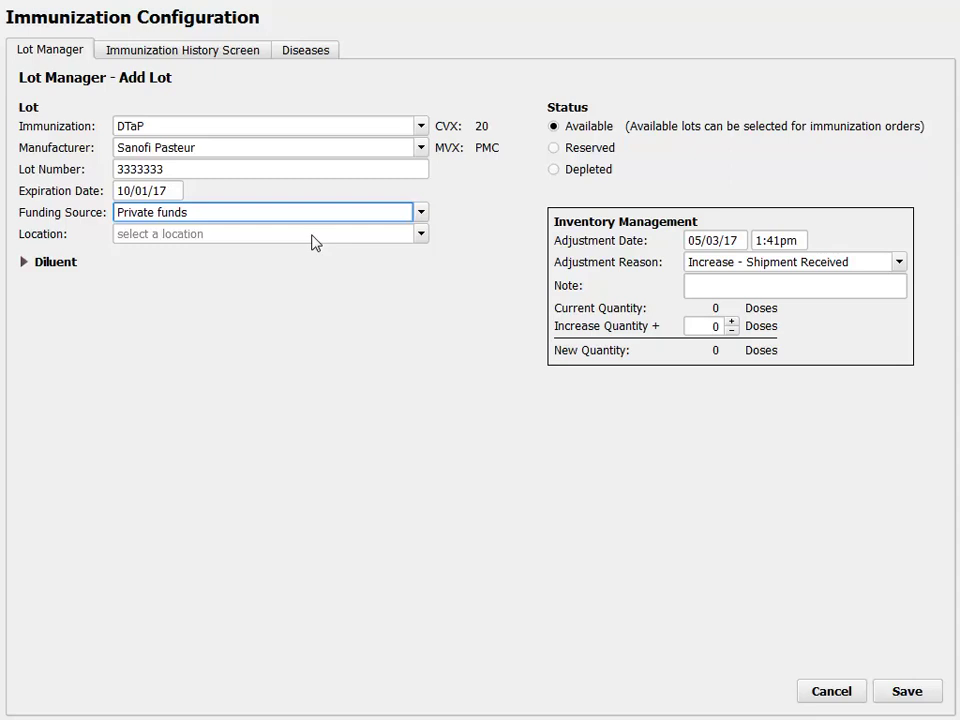
{"action": "left_click", "coordinate": [421, 236]}
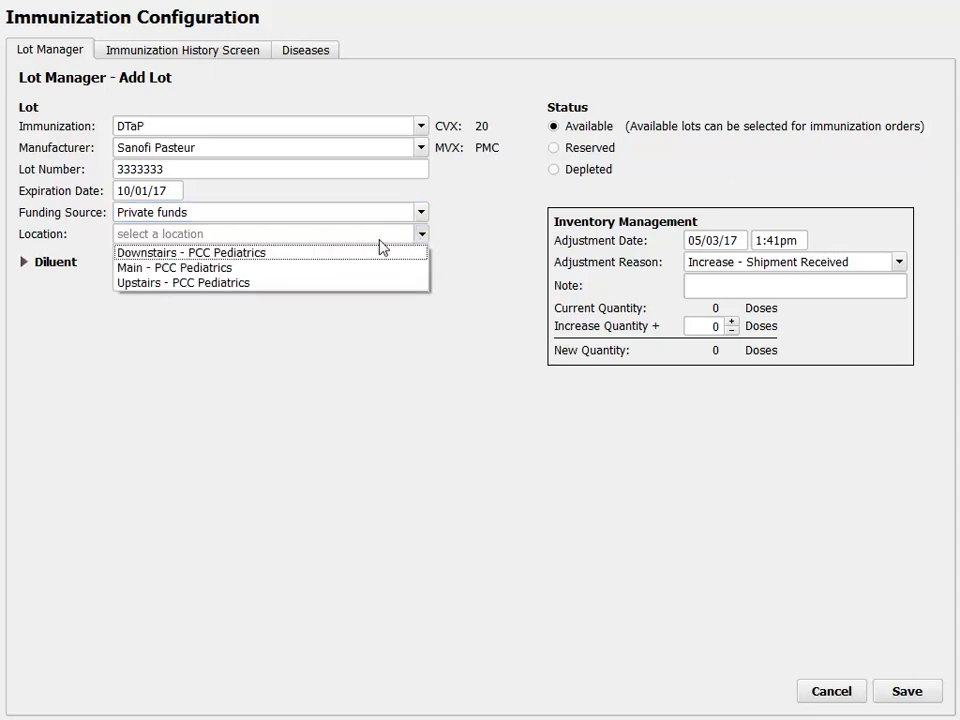
{"action": "left_click", "coordinate": [334, 268]}
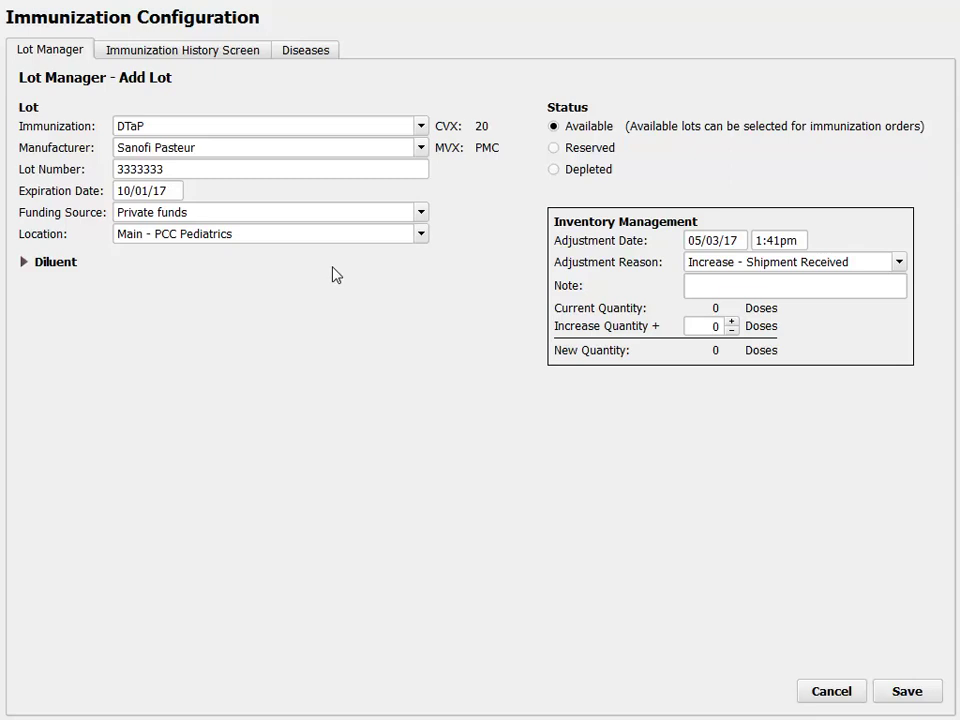
{"action": "left_click", "coordinate": [24, 264]}
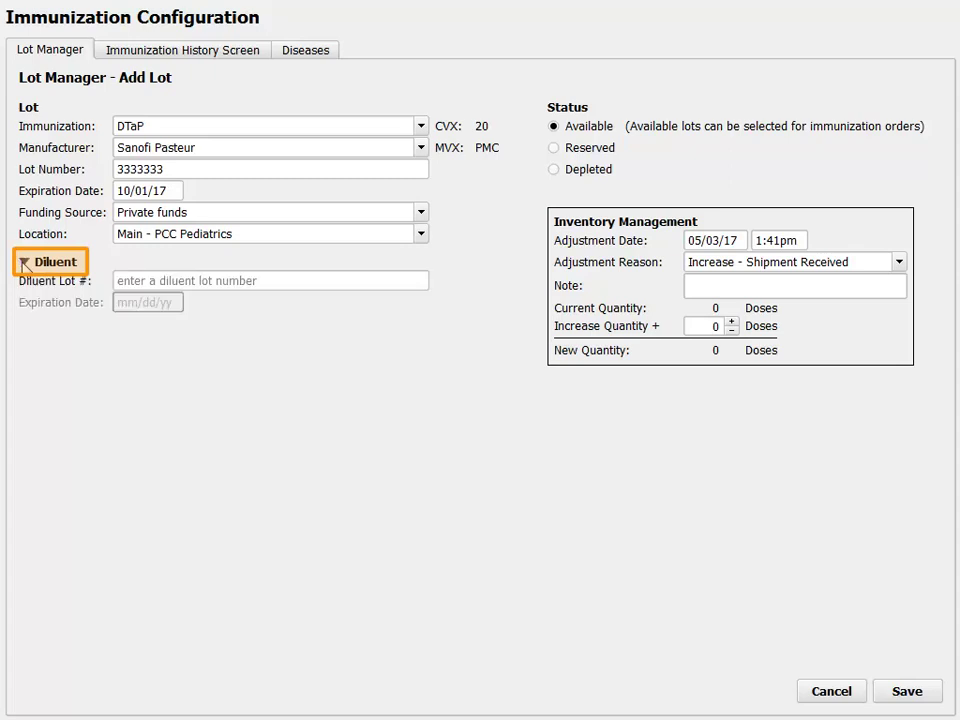
{"action": "left_click", "coordinate": [24, 264]}
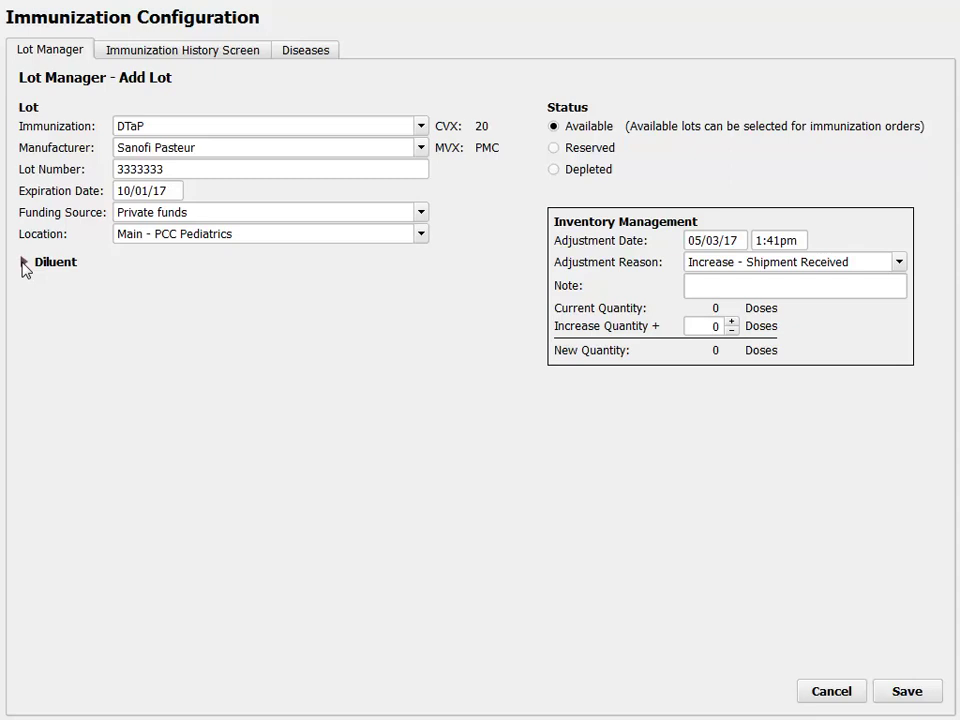
Set the new DTaP lot's quantity increase to 10 doses and save the lot
{"action": "left_click", "coordinate": [704, 333]}
{"action": "type", "text": "10"}
{"action": "left_click", "coordinate": [913, 690]}
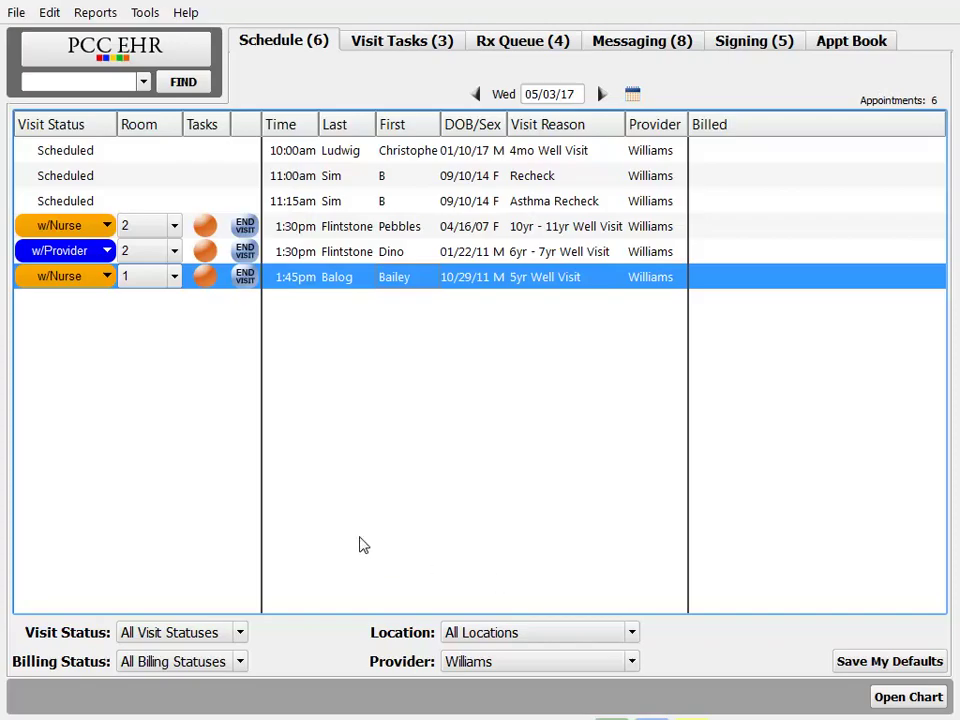
In the orders for the 1:45pm 5yr Well Visit, record DTaP as administered from lot 3333333 and save the order changes
{"action": "left_click", "coordinate": [206, 279]}
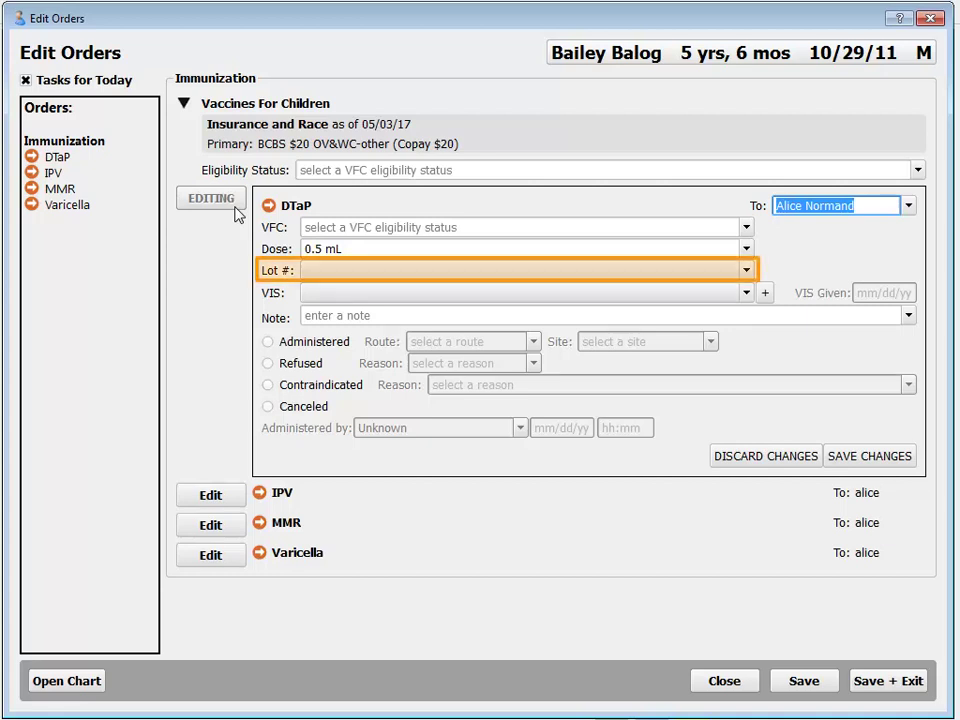
{"action": "left_click", "coordinate": [746, 271]}
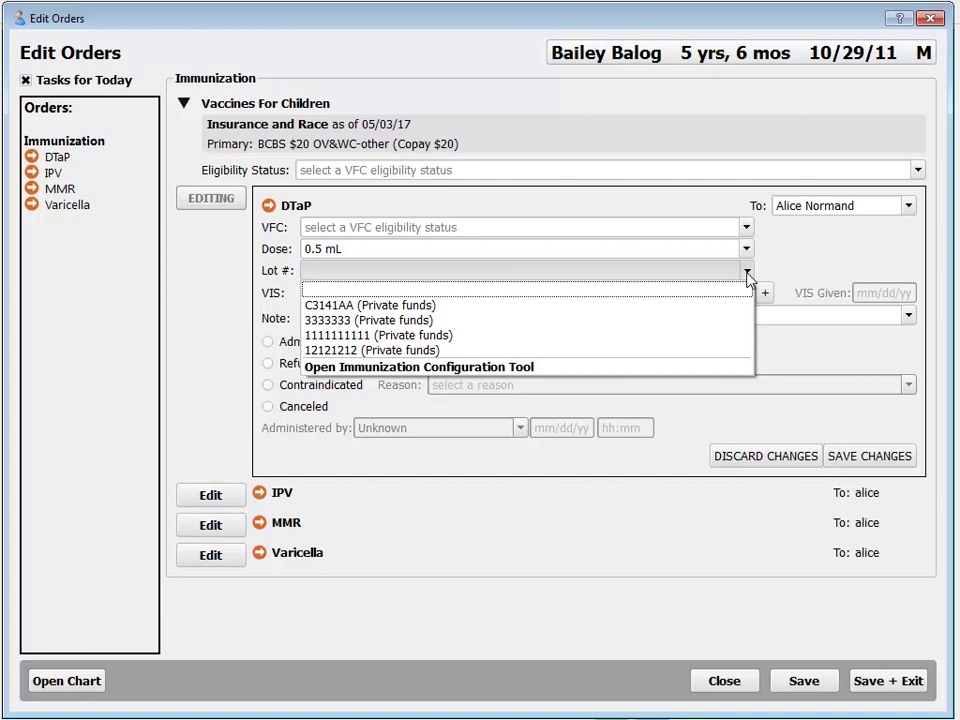
{"action": "left_click", "coordinate": [691, 321]}
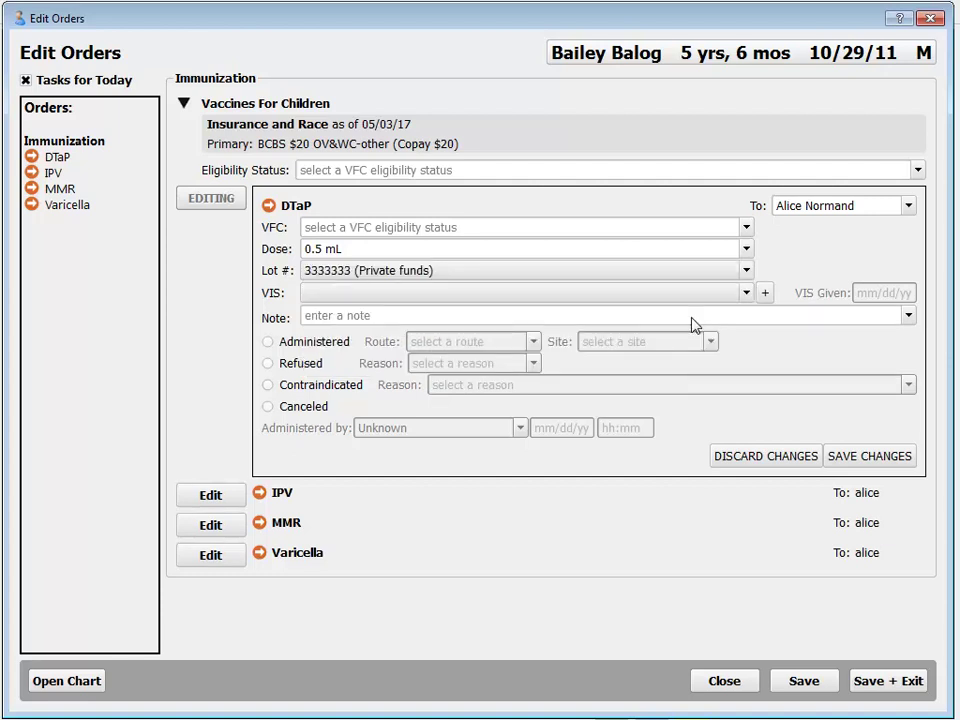
{"action": "left_click", "coordinate": [302, 343]}
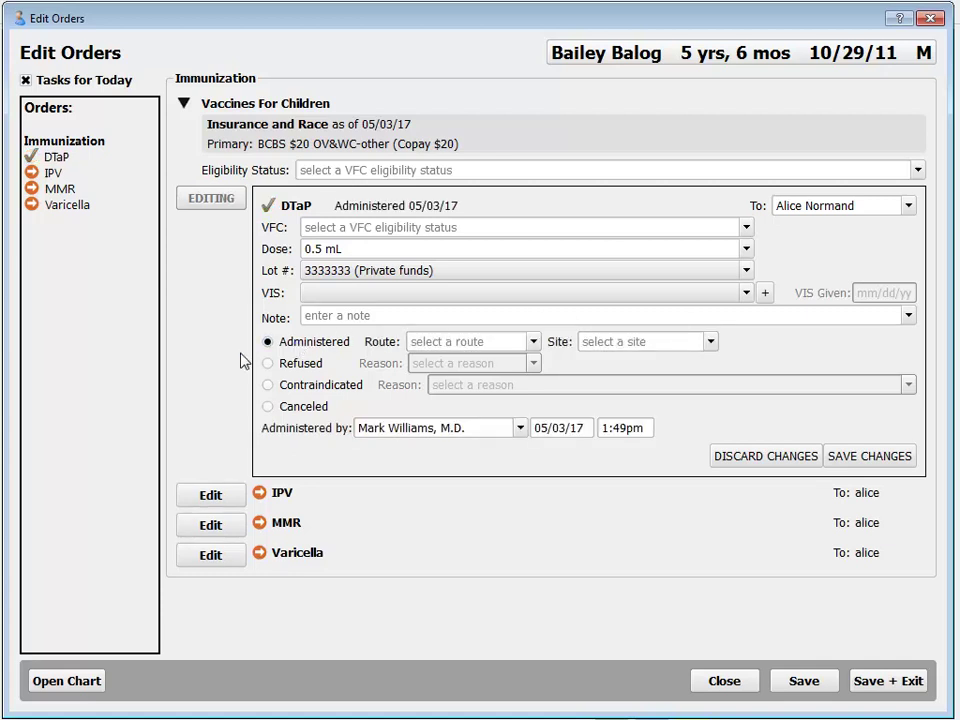
{"action": "left_click", "coordinate": [833, 459]}
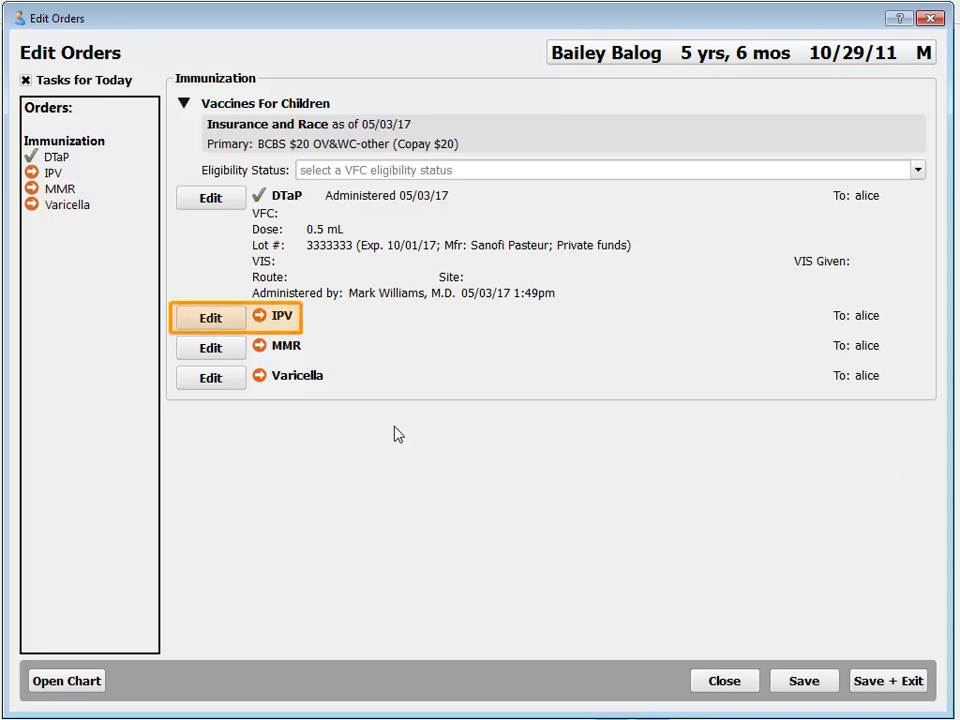
From the IPV order's lot choices, open the Immunization Configuration Tool and save IPV lot d0052 with the status Depleted
{"action": "left_click", "coordinate": [236, 325]}
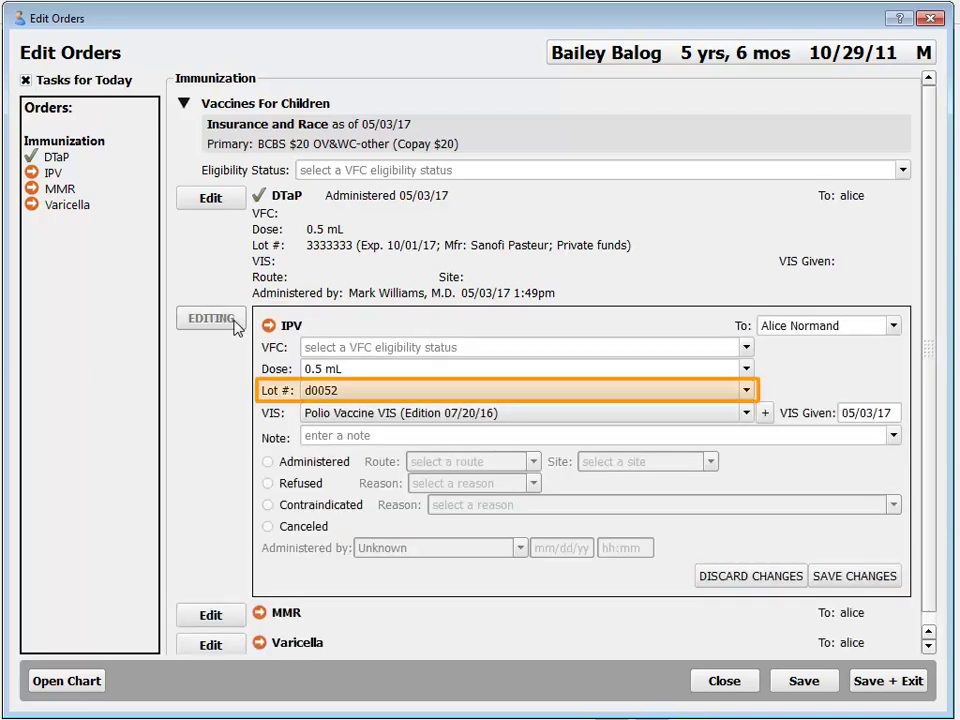
{"action": "left_click", "coordinate": [747, 391]}
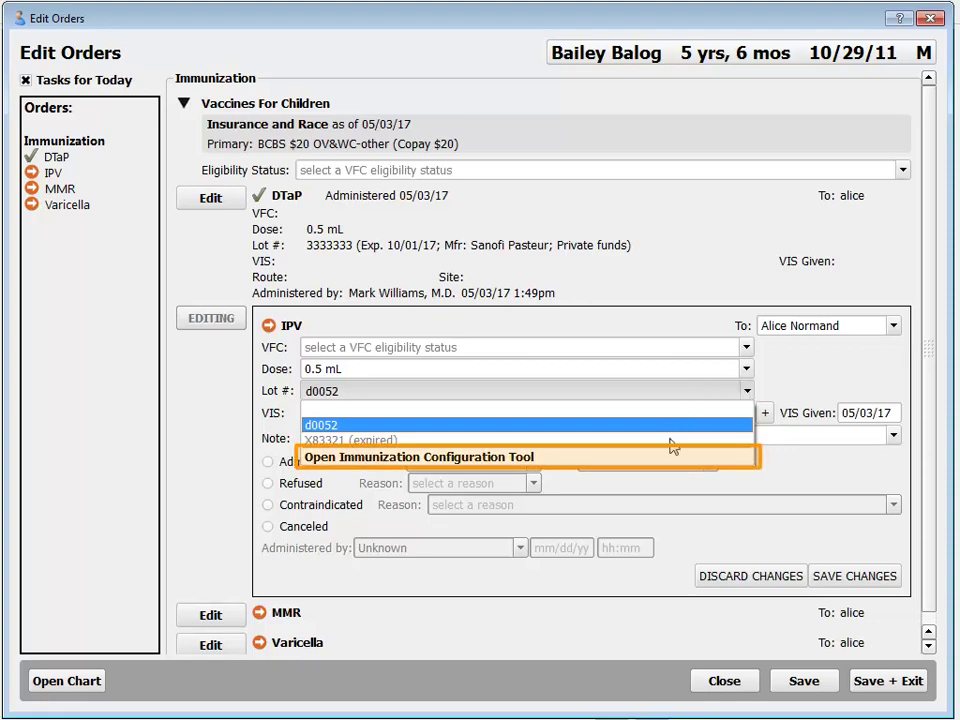
{"action": "left_click", "coordinate": [669, 460]}
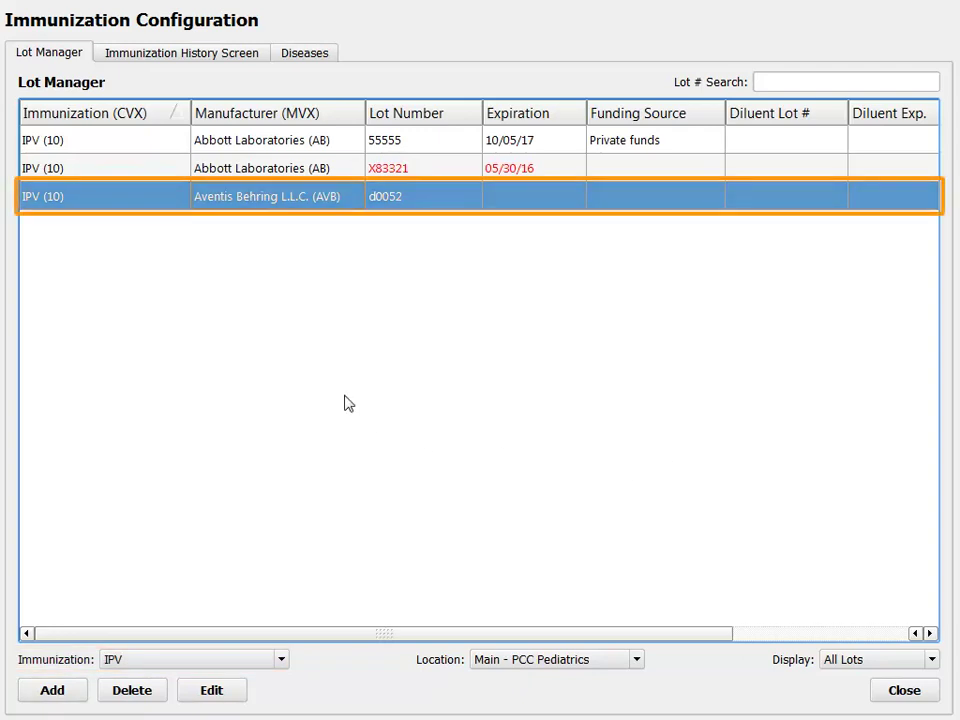
{"action": "double_click", "coordinate": [238, 198]}
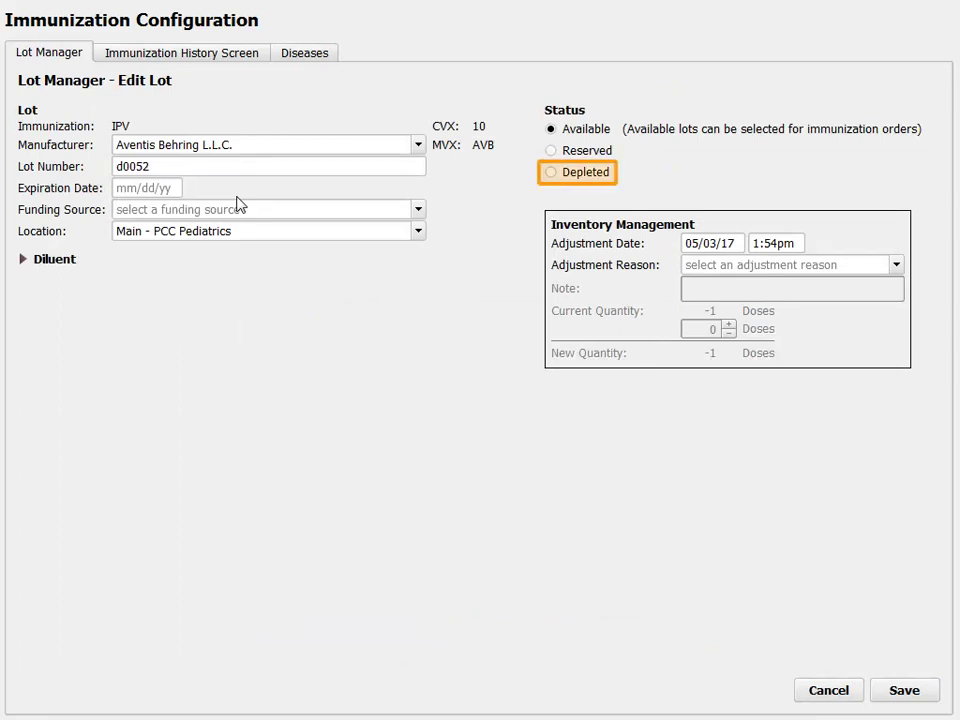
{"action": "left_click", "coordinate": [575, 182]}
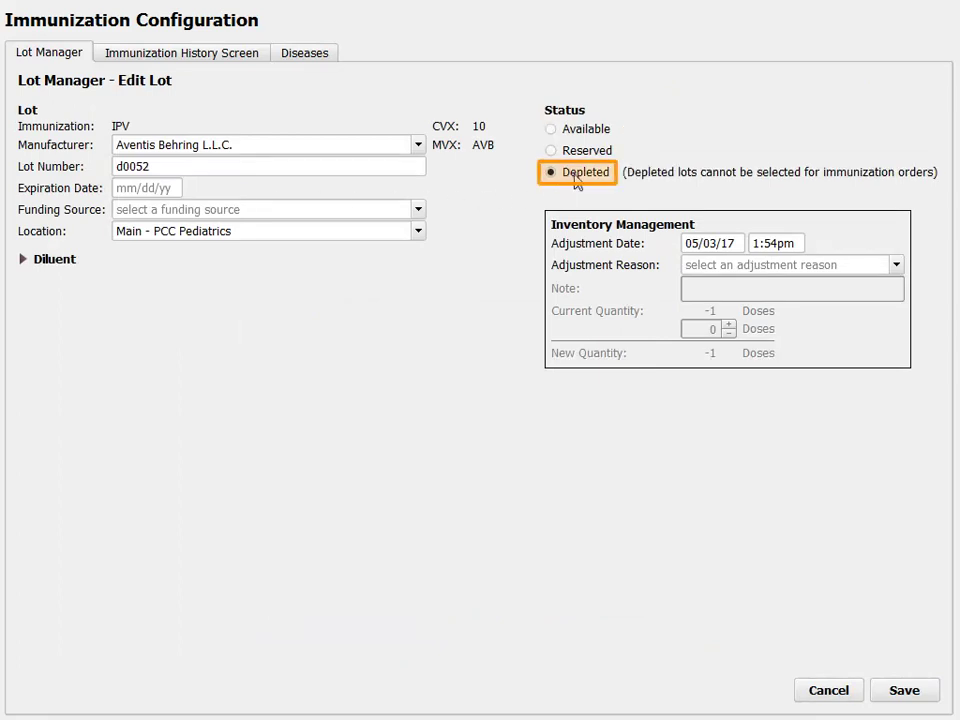
{"action": "left_click", "coordinate": [924, 692]}
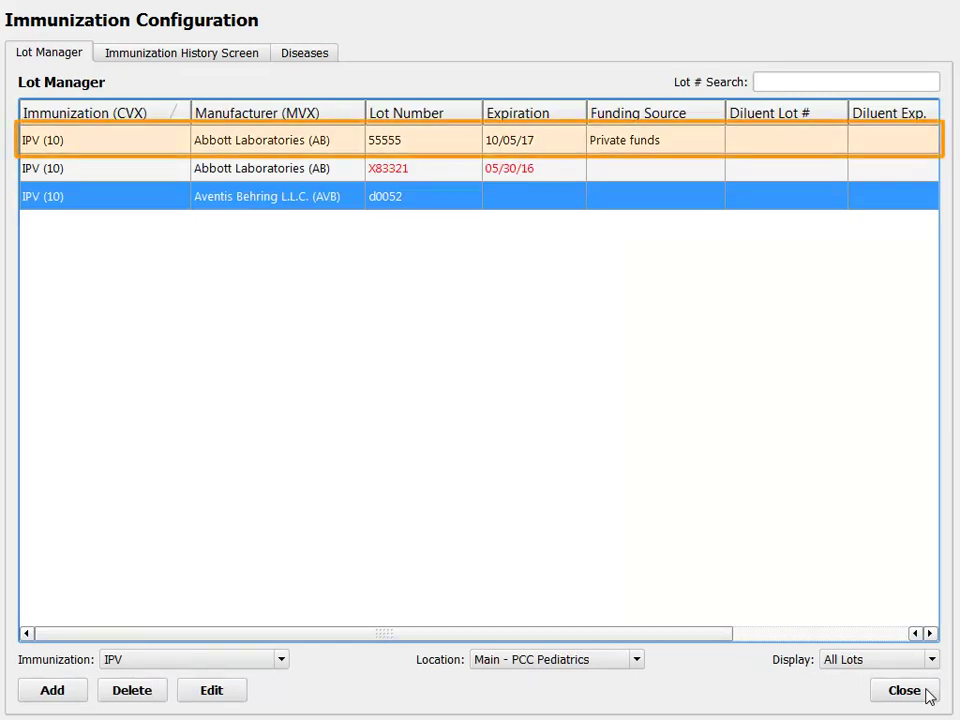
Save IPV lot 55555 with the status Available and return to the patient's orders
{"action": "double_click", "coordinate": [271, 148]}
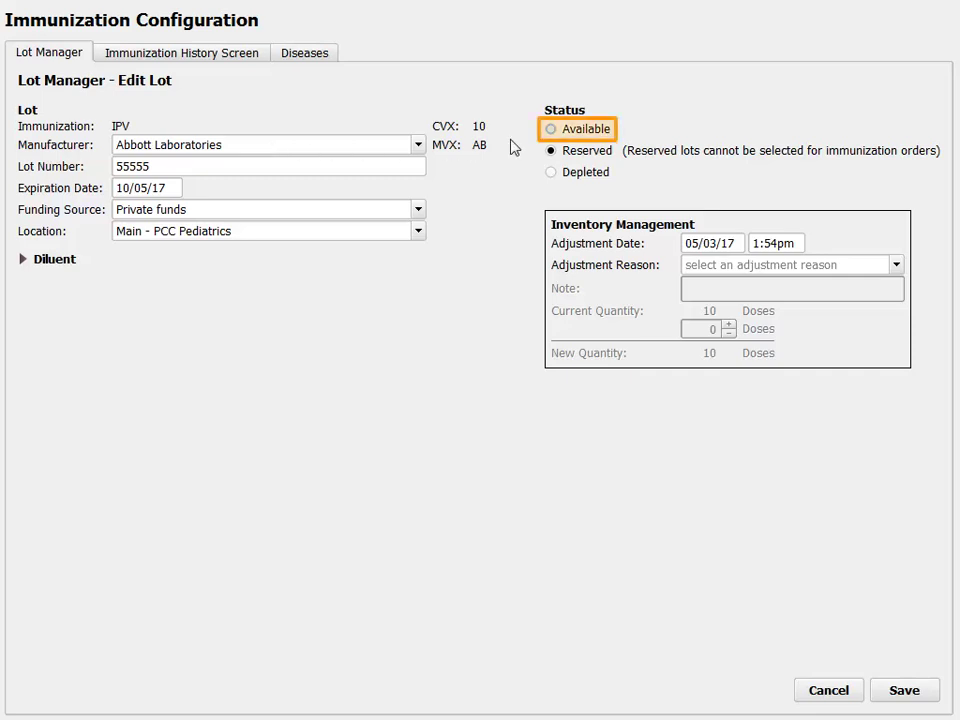
{"action": "left_click", "coordinate": [593, 130]}
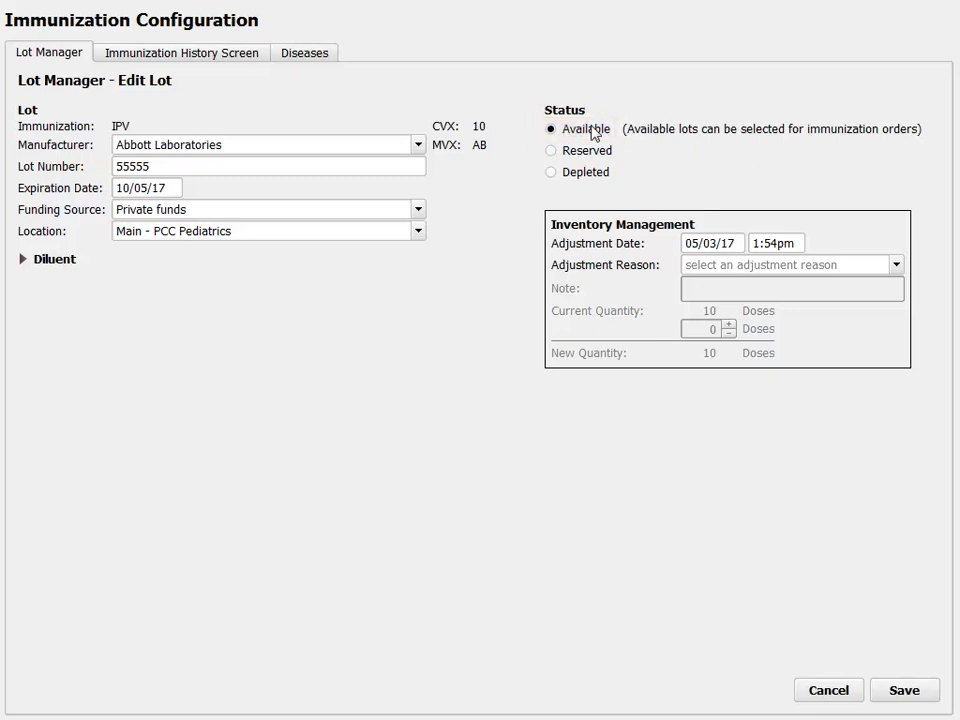
{"action": "left_click", "coordinate": [879, 695]}
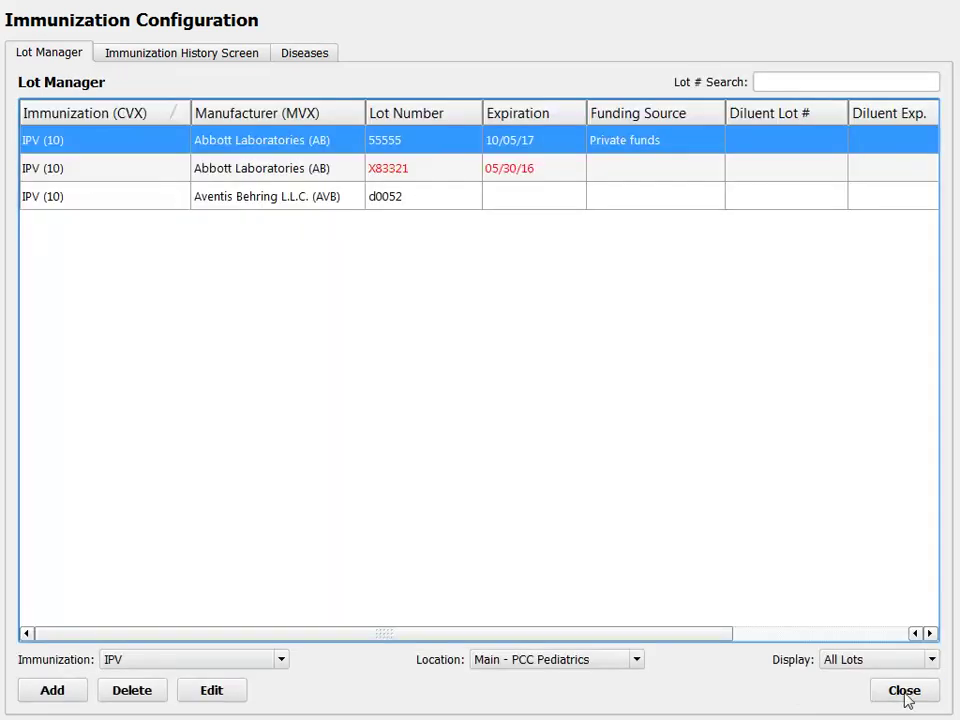
{"action": "left_click", "coordinate": [925, 692]}
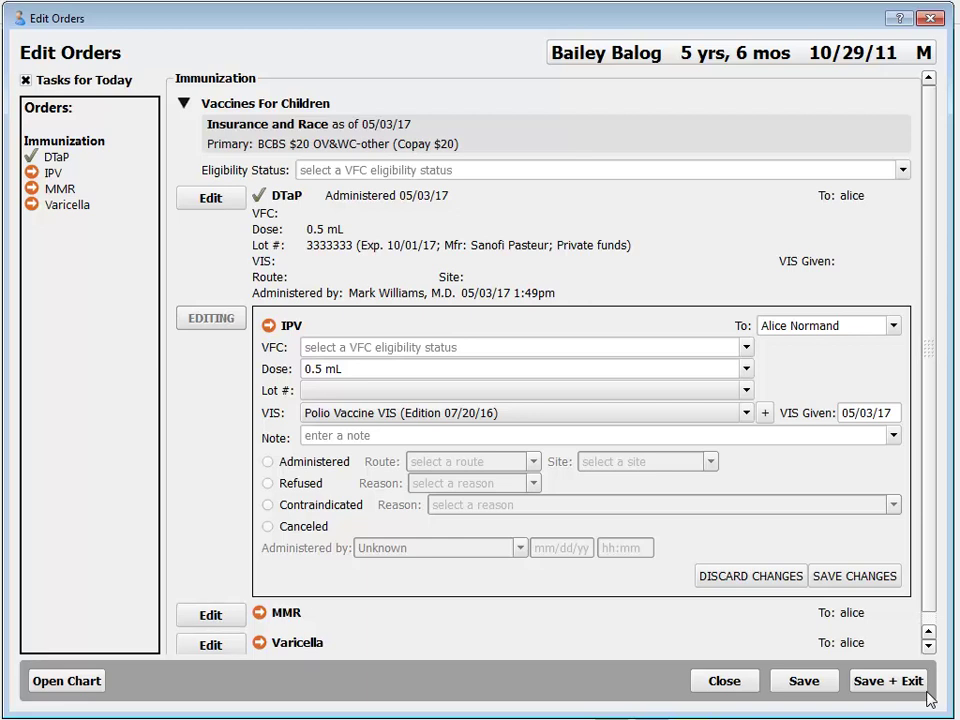
Record the IPV order as administered from lot 55555 at the Left Arm site and save the order changes
{"action": "left_click", "coordinate": [746, 390]}
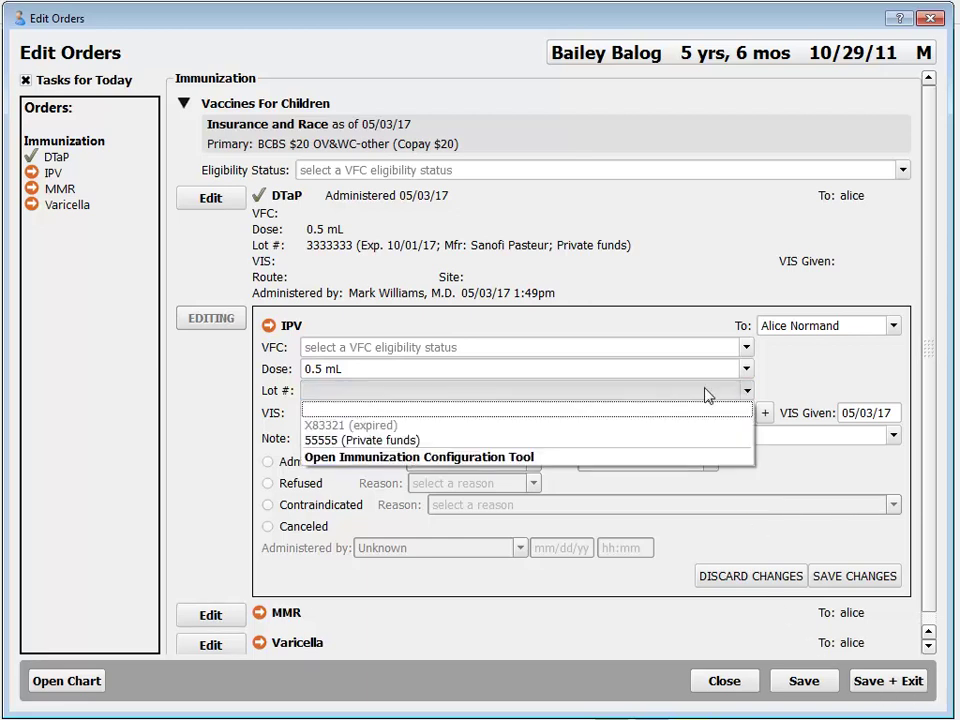
{"action": "left_click", "coordinate": [476, 441]}
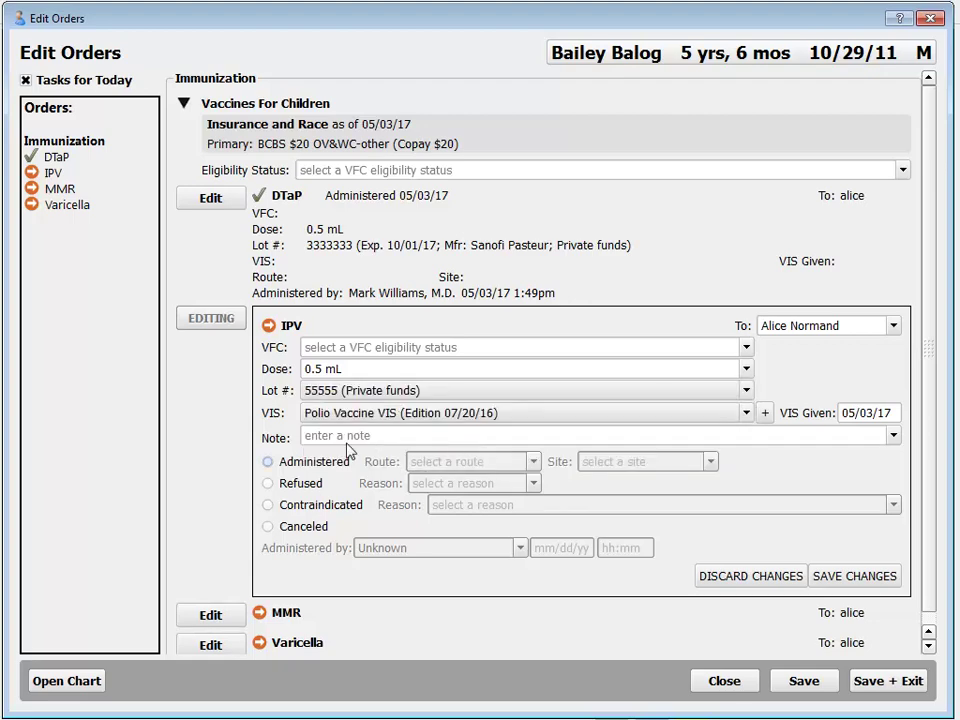
{"action": "left_click", "coordinate": [269, 463]}
{"action": "left_click", "coordinate": [711, 464]}
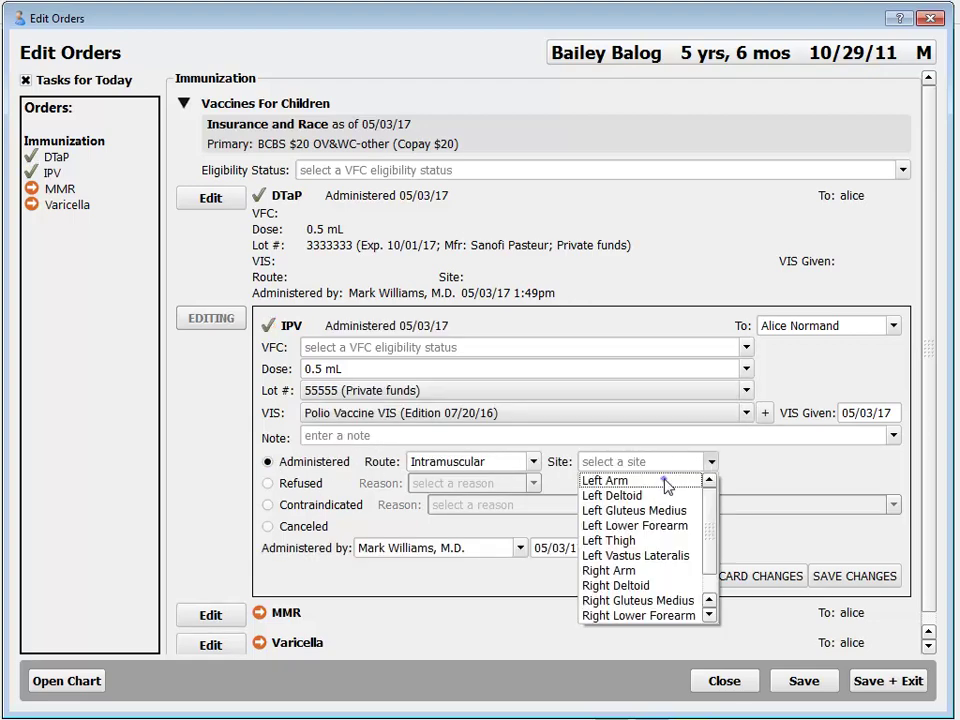
{"action": "left_click", "coordinate": [664, 481]}
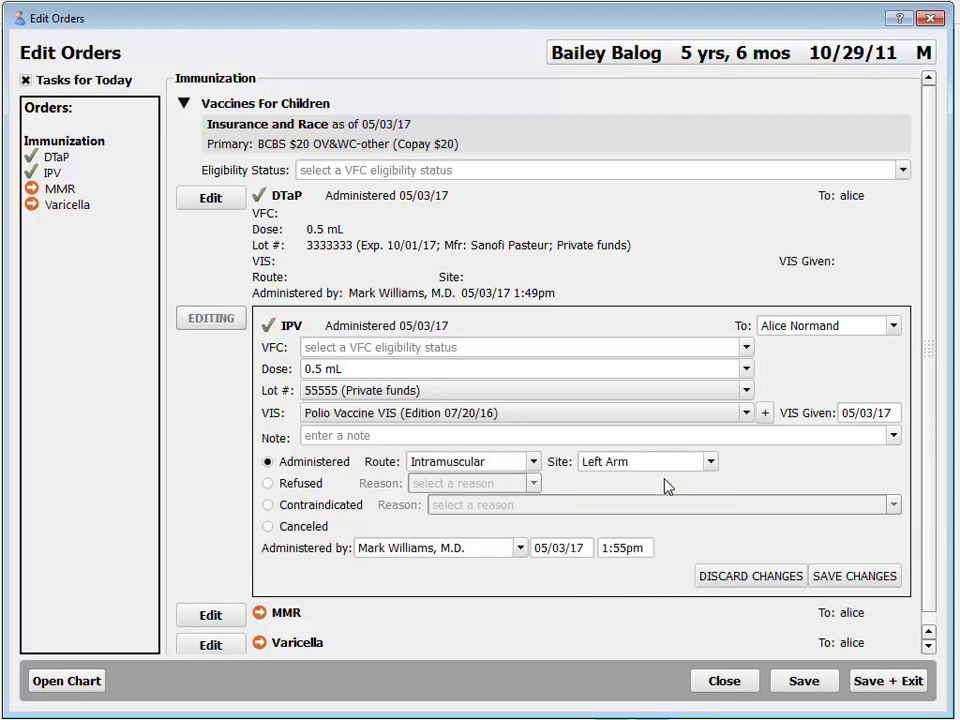
{"action": "left_click", "coordinate": [864, 577]}
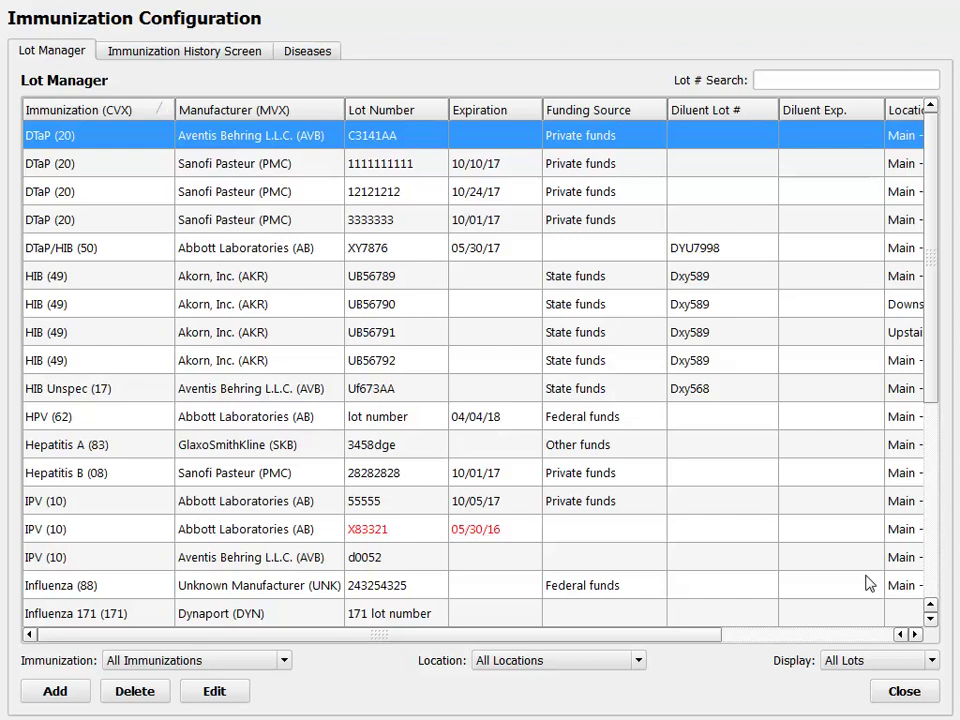
Decrease DTaP lot C3141AA by 1 dose with the reason Decrease - Wasted and the note "(dropped vial)", and save the lot
{"action": "double_click", "coordinate": [381, 135]}
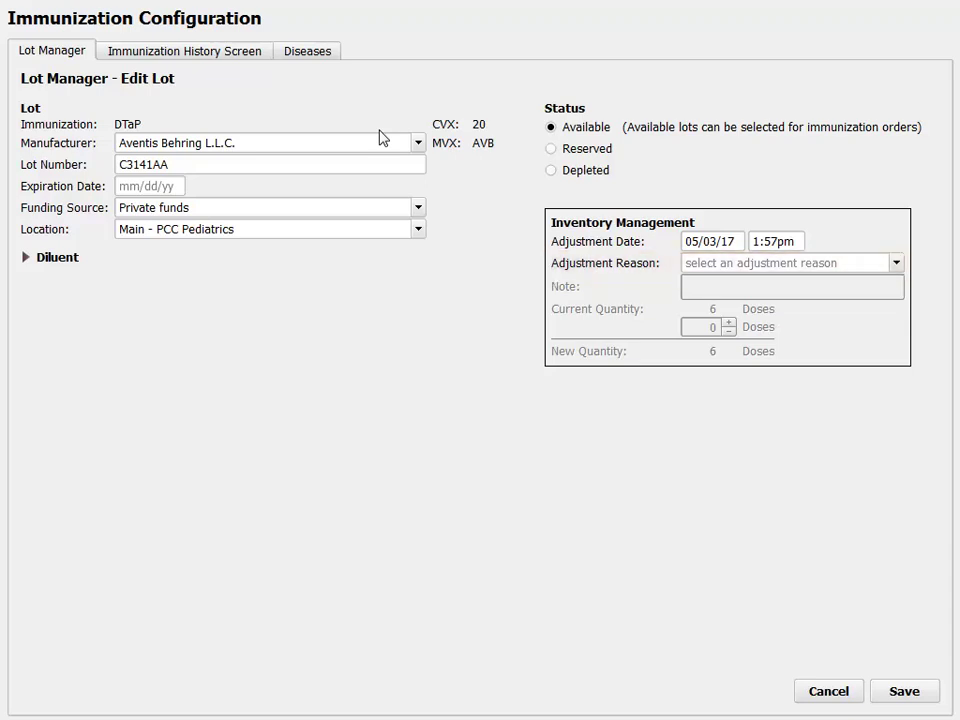
{"action": "left_click", "coordinate": [896, 266]}
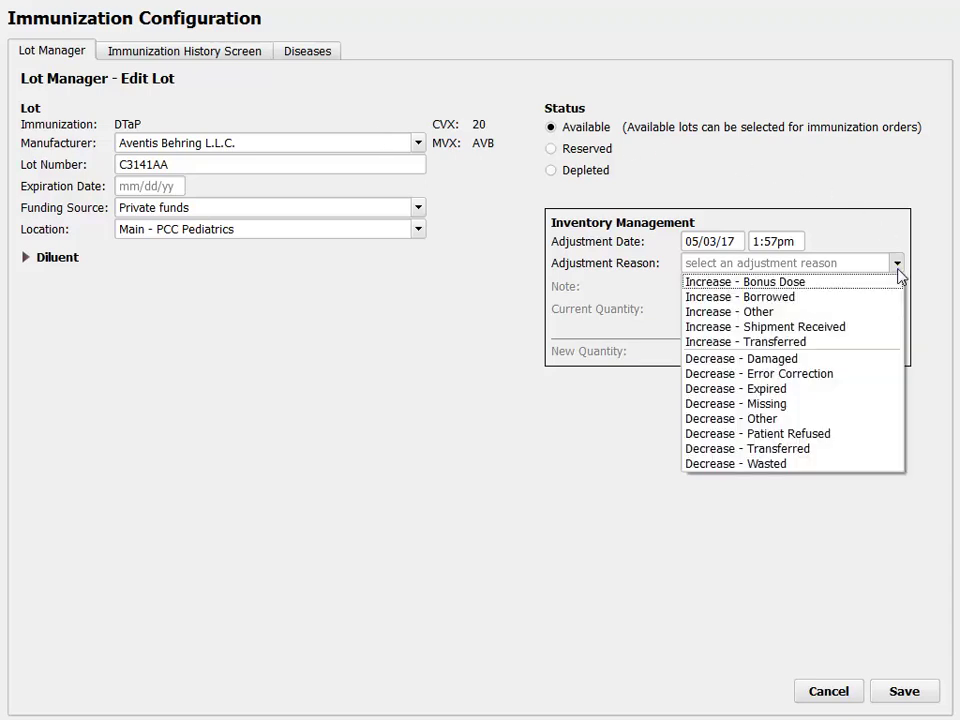
{"action": "left_click", "coordinate": [793, 463]}
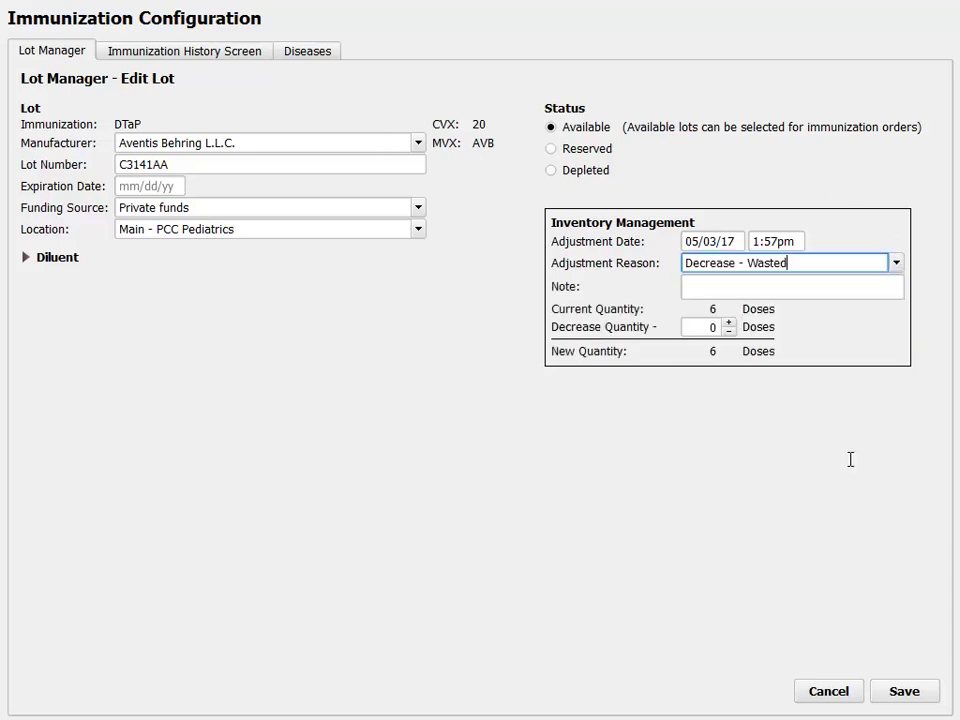
{"action": "left_click", "coordinate": [804, 289]}
{"action": "type", "text": "(dropped vial)"}
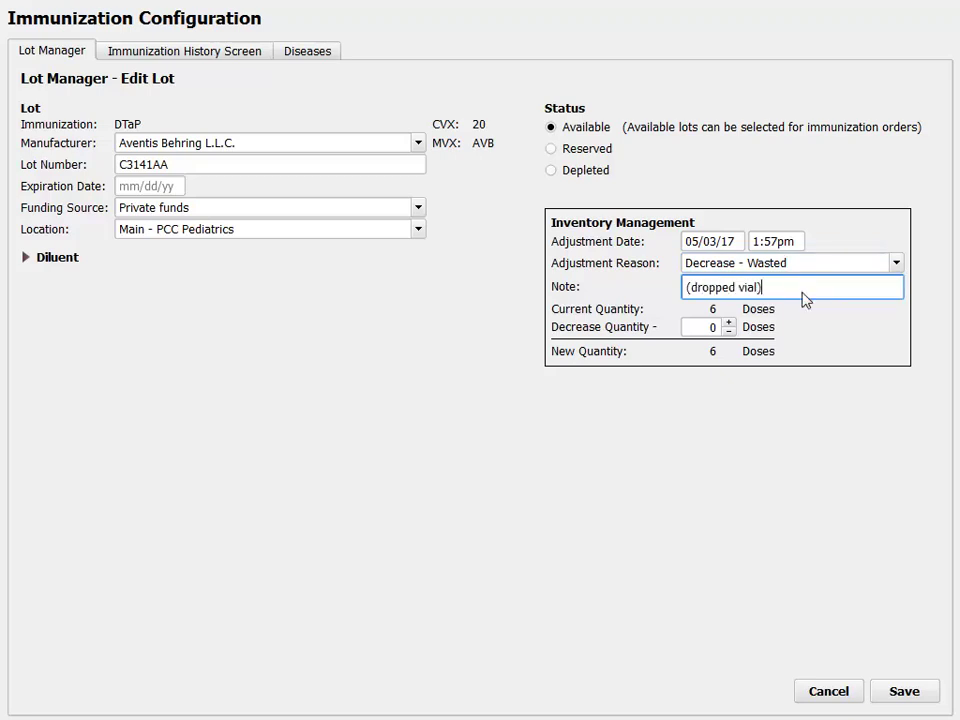
{"action": "left_click", "coordinate": [728, 323]}
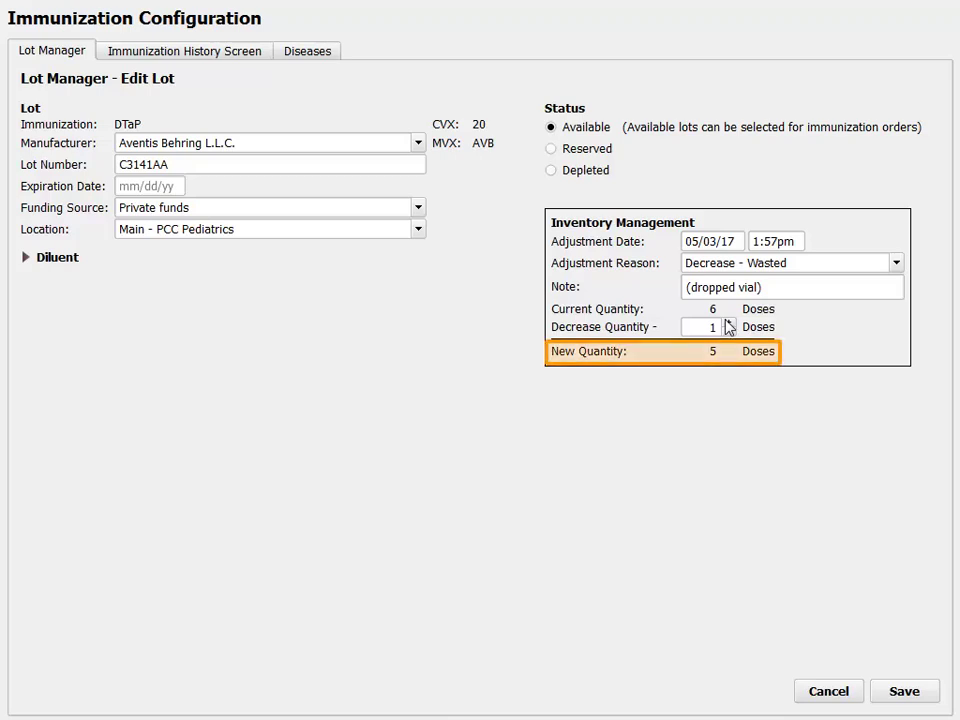
{"action": "left_click", "coordinate": [903, 692]}
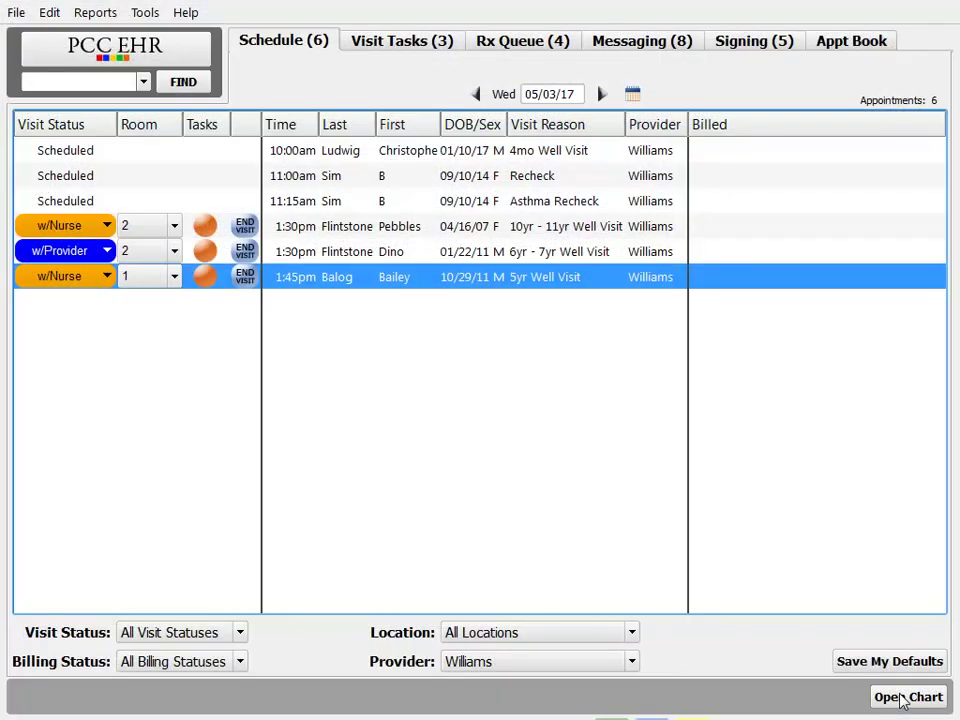
Open the Vaccine Inventory Transaction Log report from the Report Library
{"action": "left_click", "coordinate": [97, 14]}
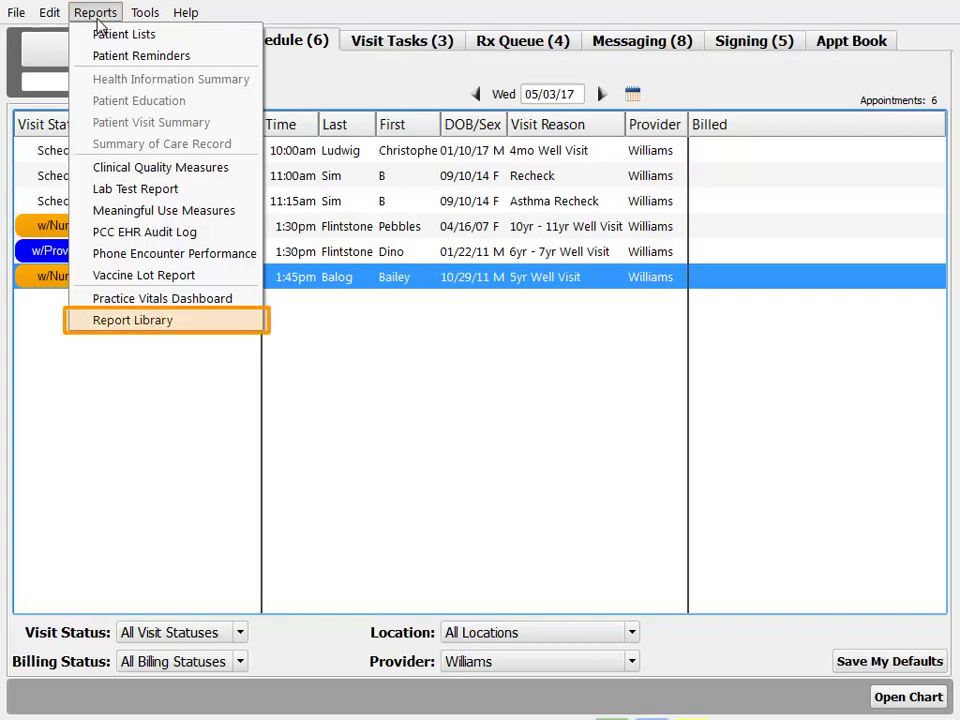
{"action": "left_click", "coordinate": [160, 320]}
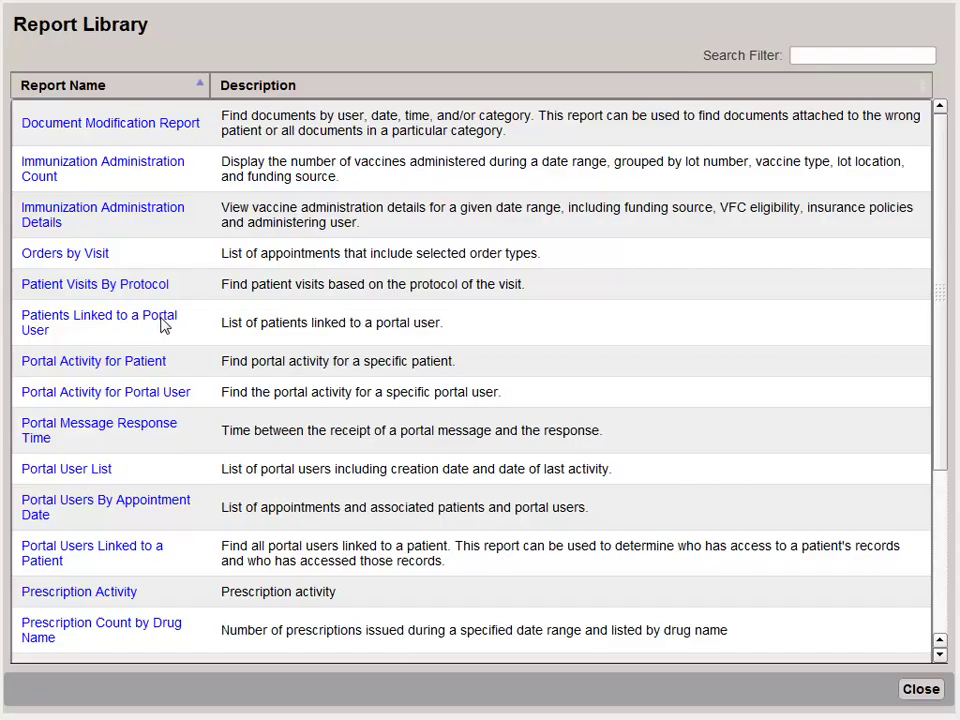
{"action": "left_click", "coordinate": [936, 620]}
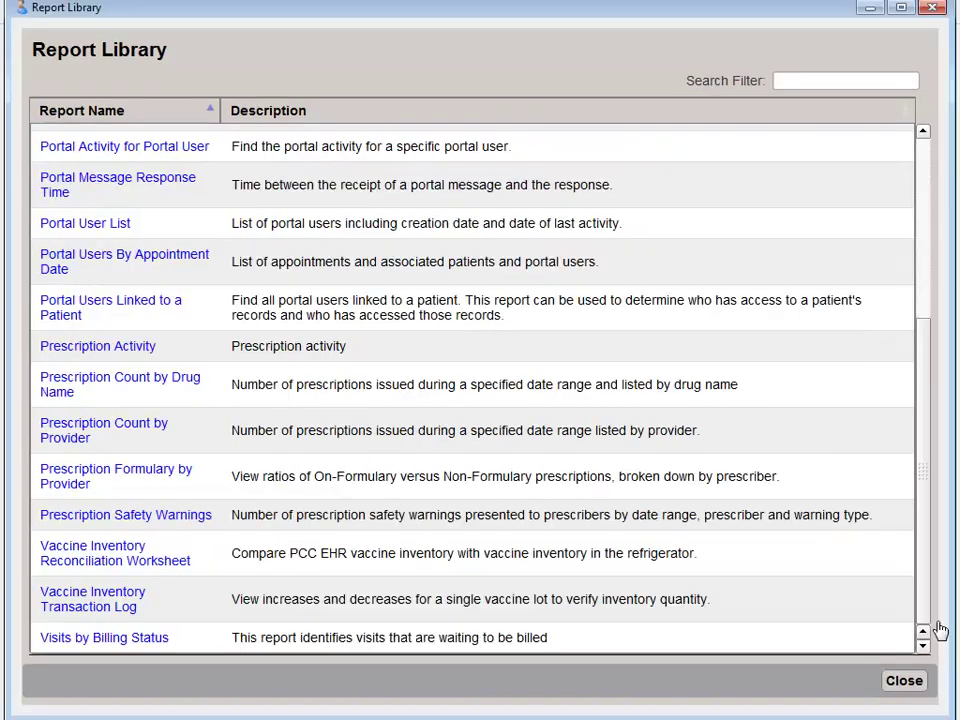
{"action": "left_click", "coordinate": [99, 600]}
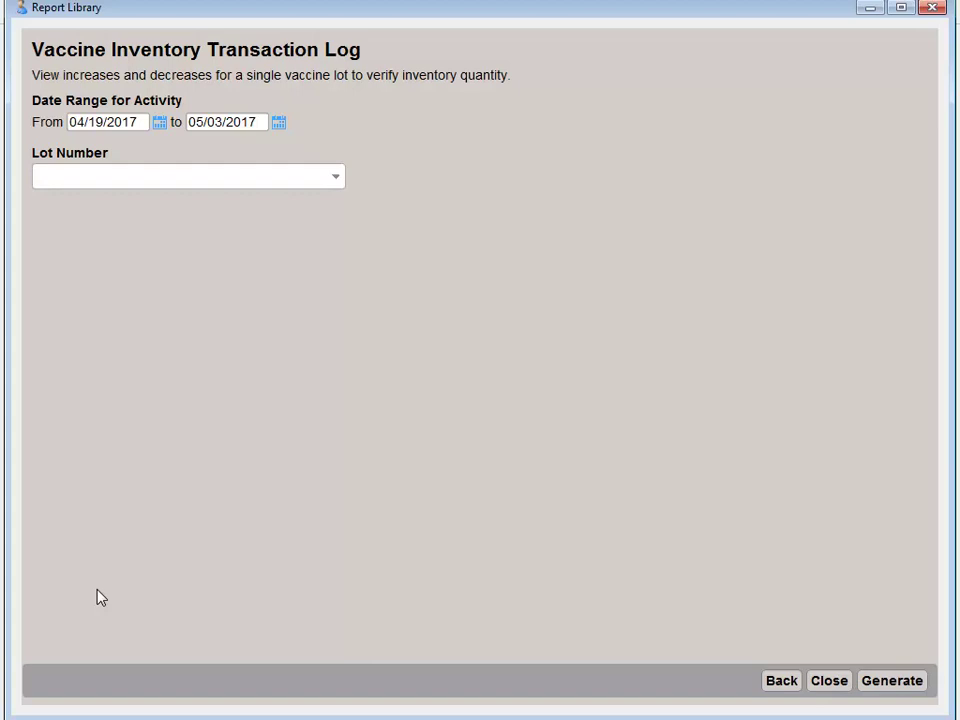
Generate the transaction log for Hepatitis B lot 28282828 with the activity date range starting 03/01/2017
{"action": "left_click", "coordinate": [159, 124]}
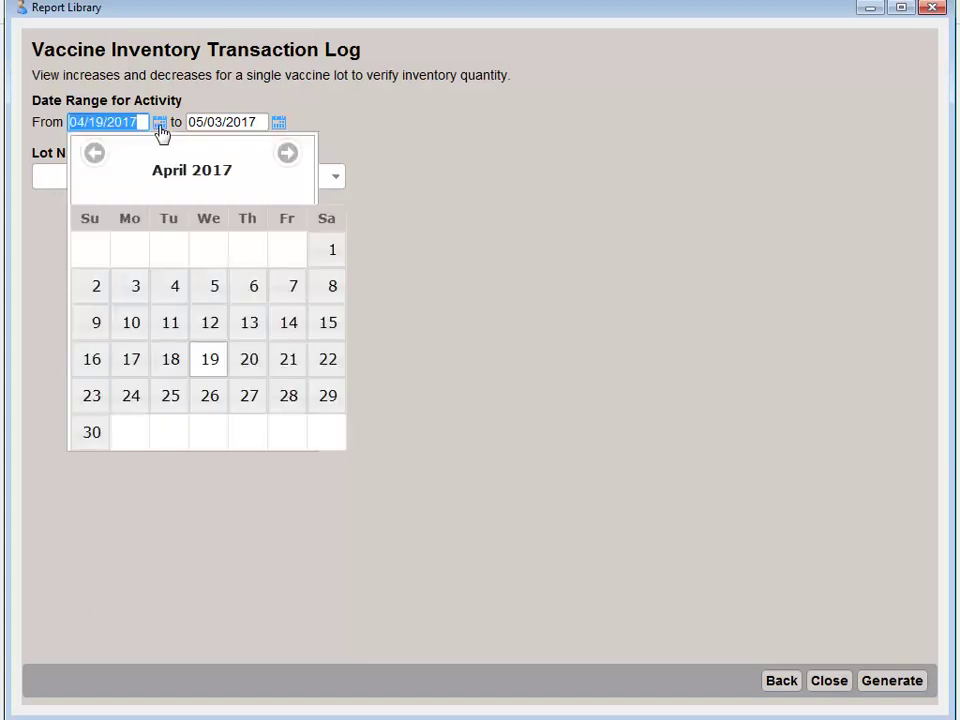
{"action": "left_click", "coordinate": [96, 153]}
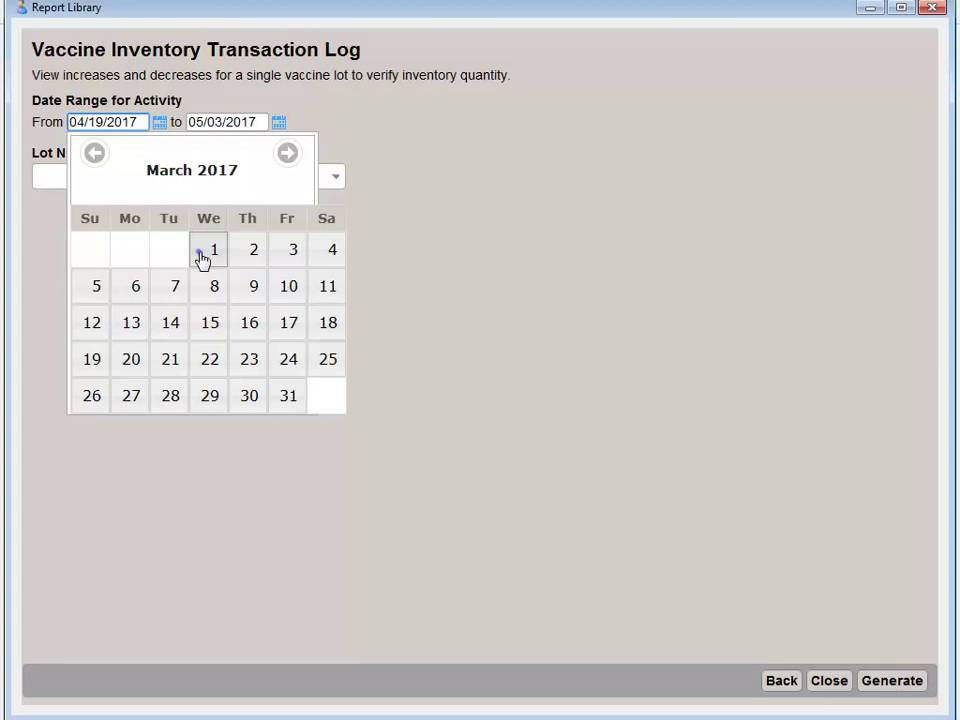
{"action": "left_click", "coordinate": [203, 257]}
{"action": "left_click", "coordinate": [167, 178]}
{"action": "type", "text": "2828"}
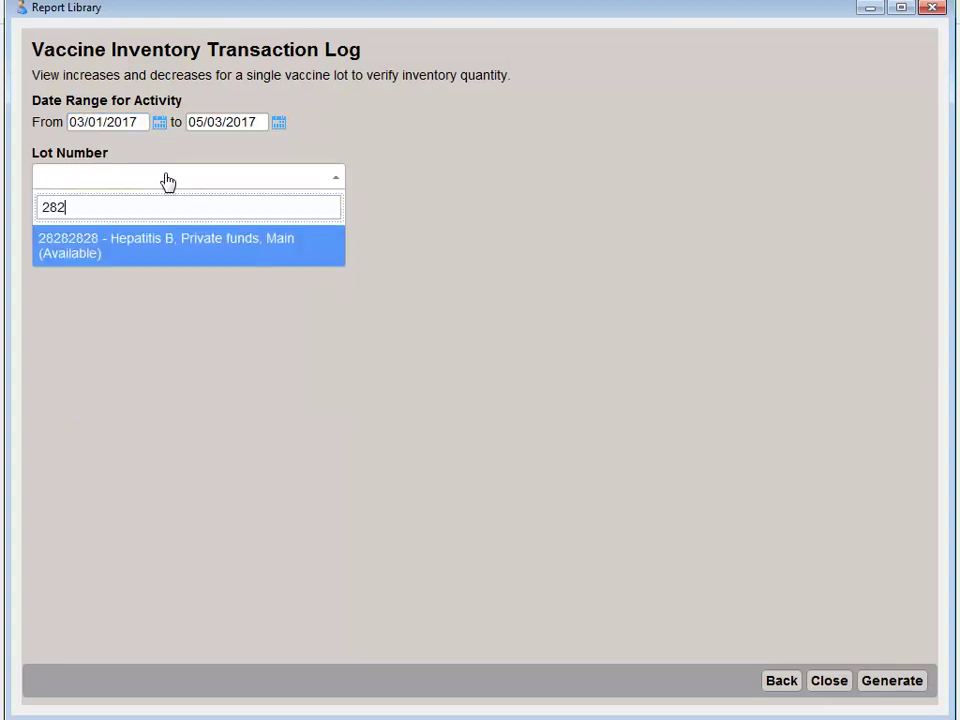
{"action": "left_click", "coordinate": [170, 264]}
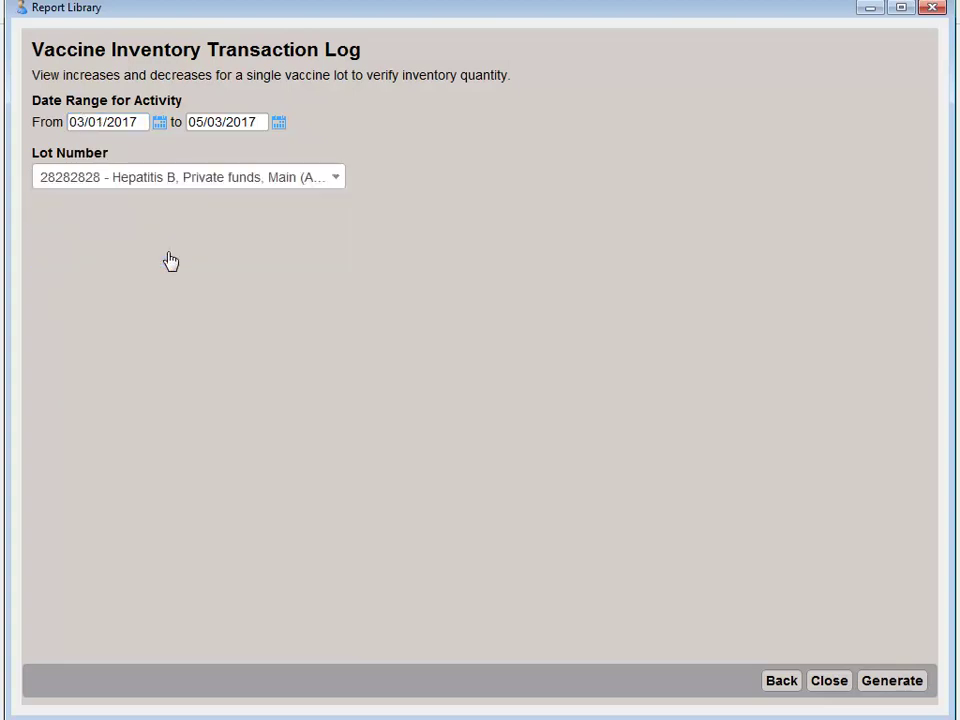
{"action": "left_click", "coordinate": [900, 687]}
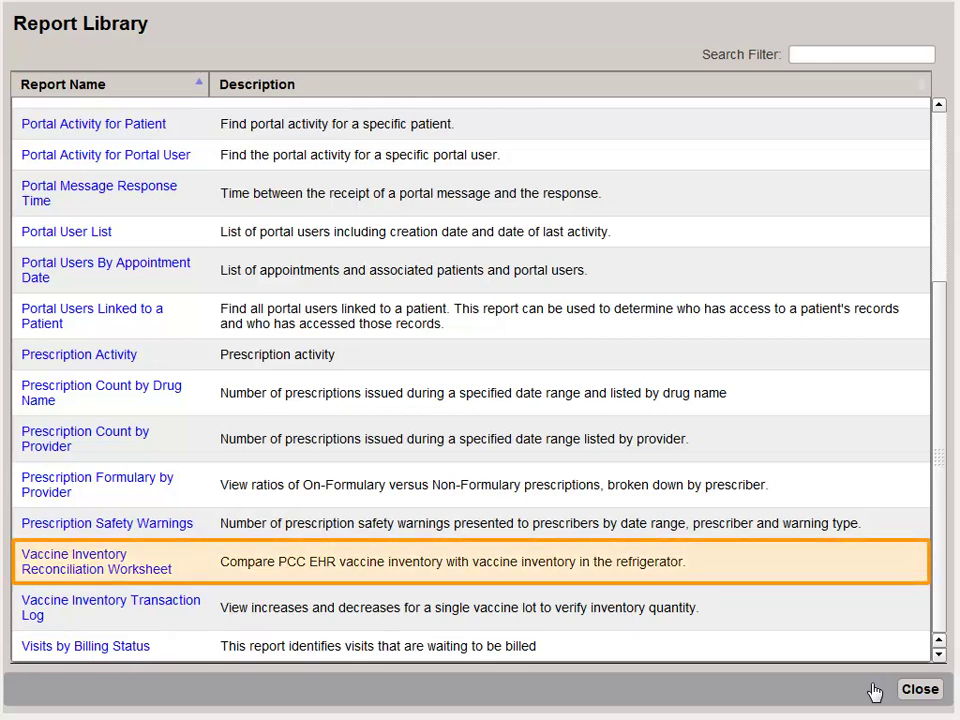
Generate the Vaccine Inventory Reconciliation Worksheet for all statuses, funding sources and locations, and print it
{"action": "left_click", "coordinate": [108, 565]}
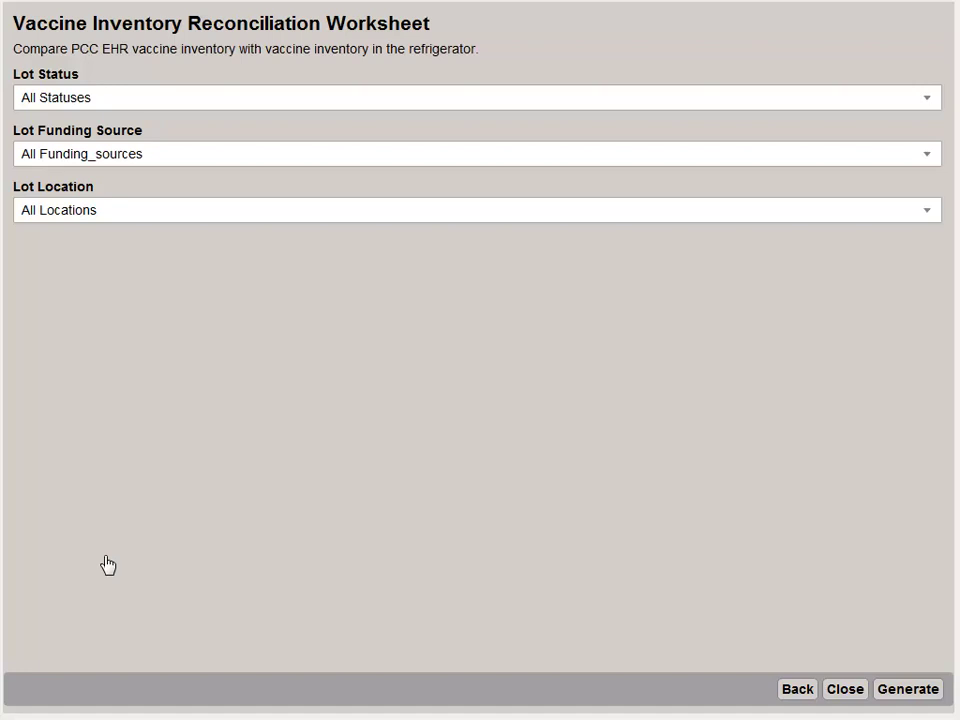
{"action": "left_click", "coordinate": [926, 694]}
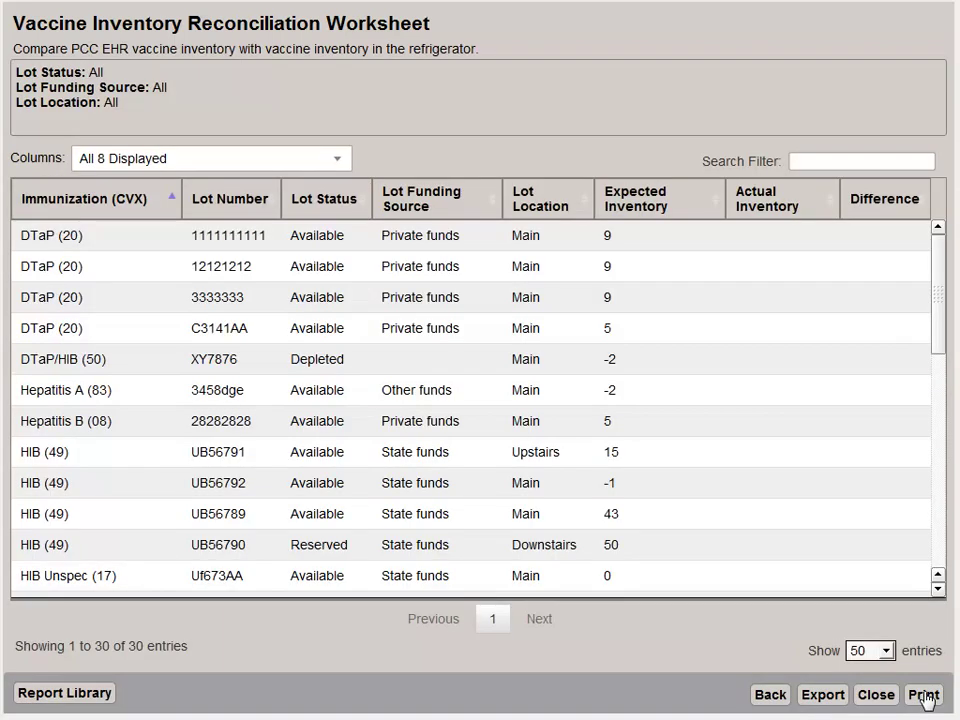
{"action": "left_click", "coordinate": [924, 695]}
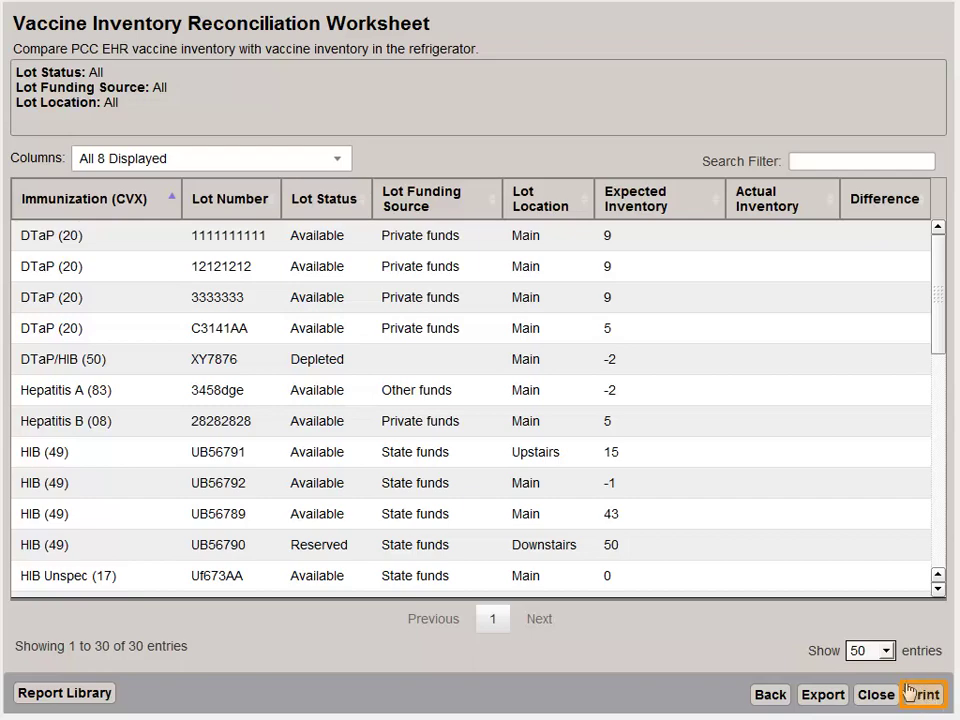
{"action": "left_click", "coordinate": [510, 538]}
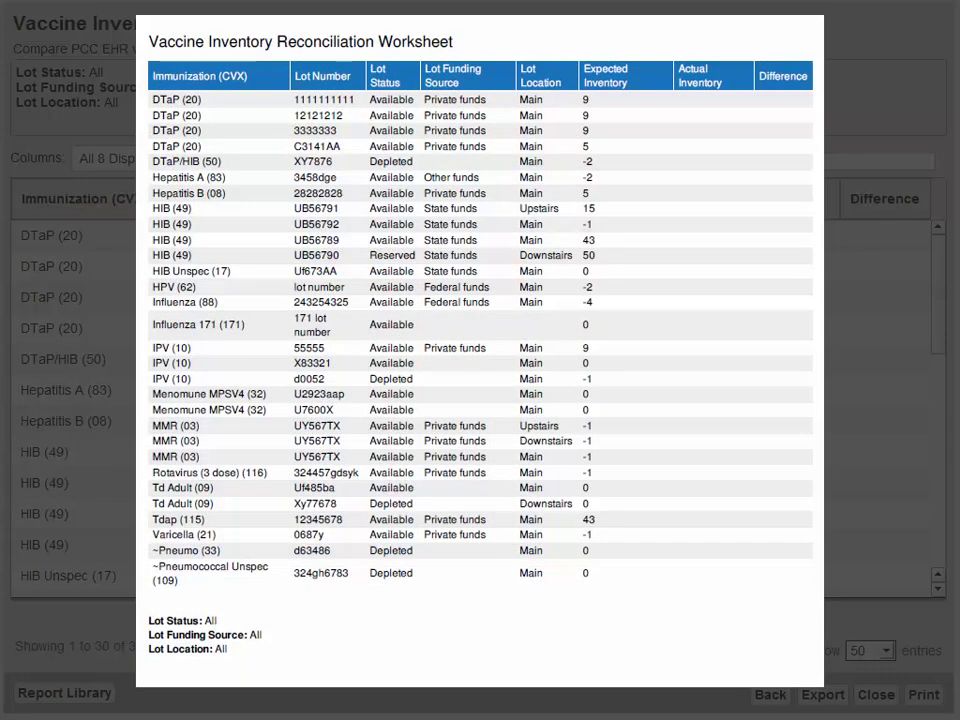